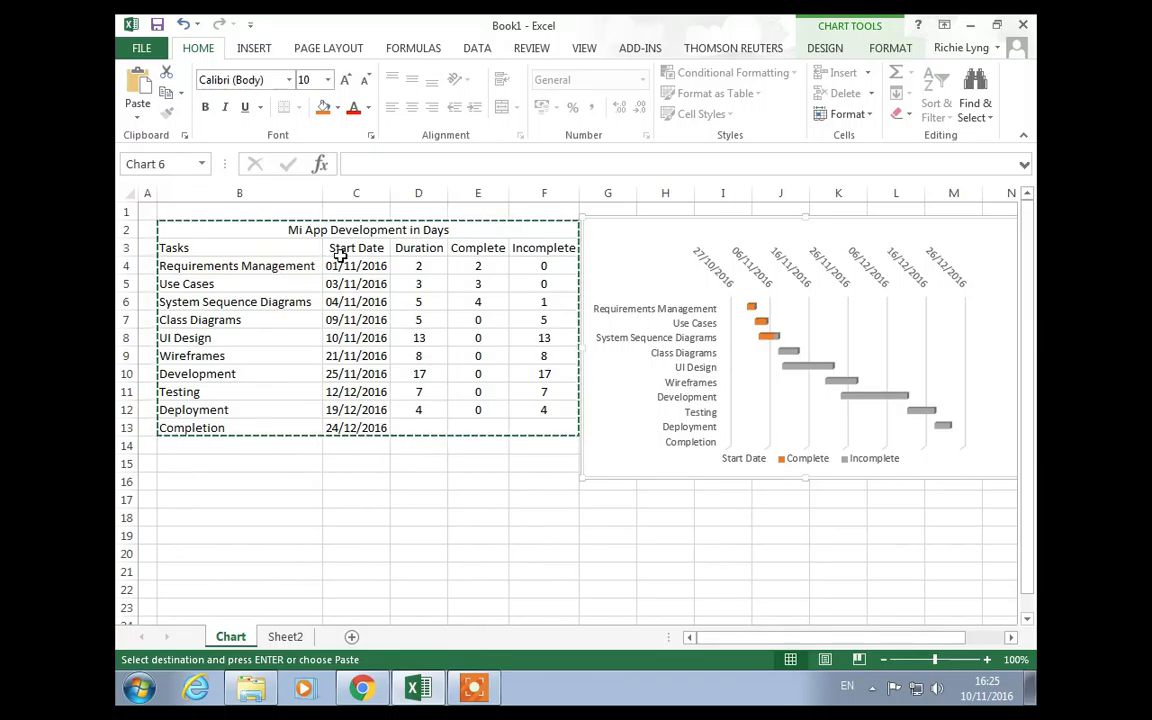
Review the task names and the Complete and Incomplete day values in the project table.
drag(263, 263, 239, 391)
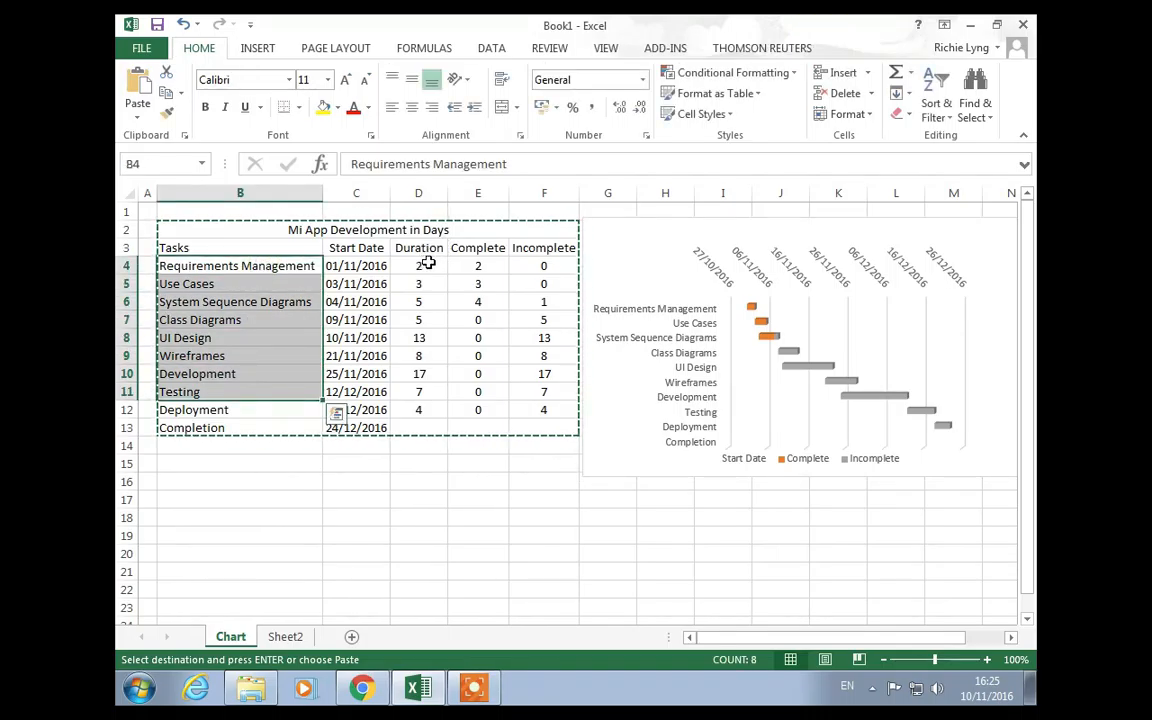
click(464, 263)
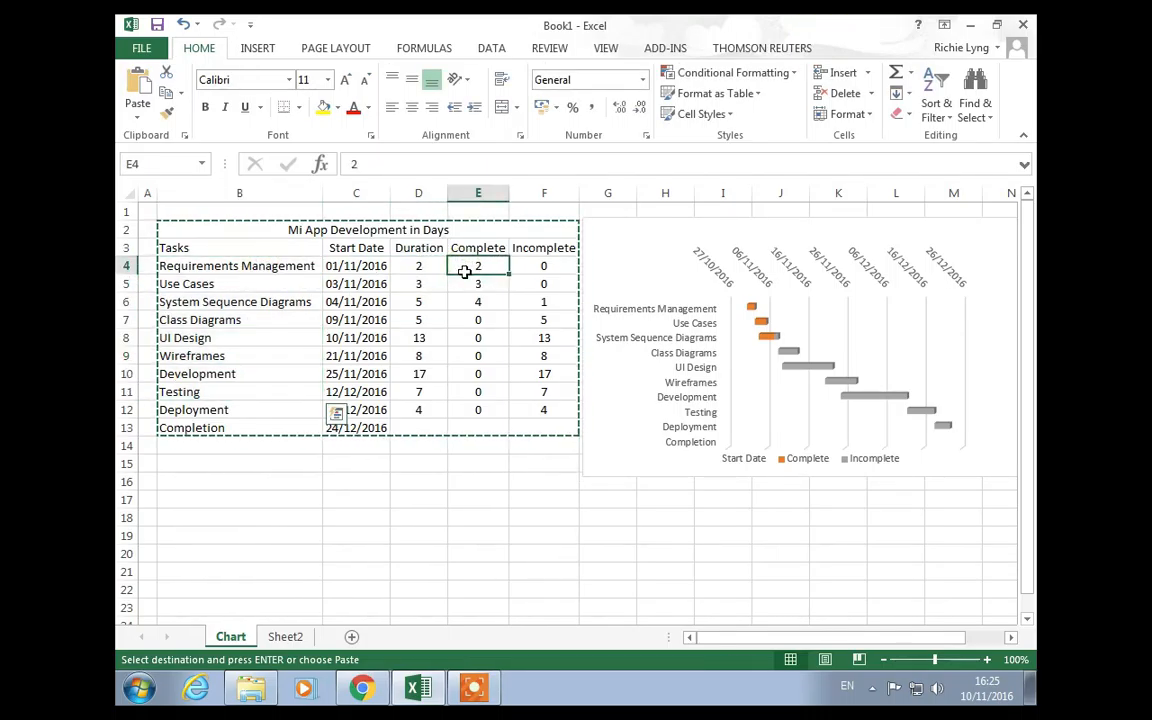
drag(464, 271, 460, 410)
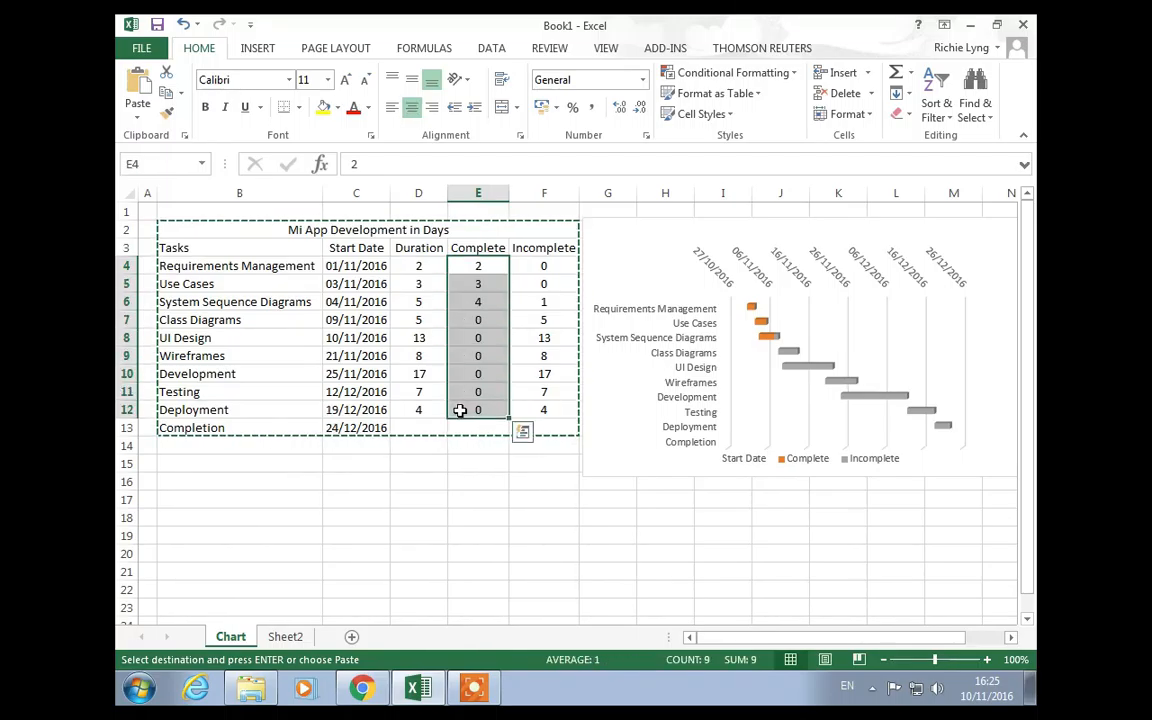
click(543, 263)
drag(543, 263, 537, 415)
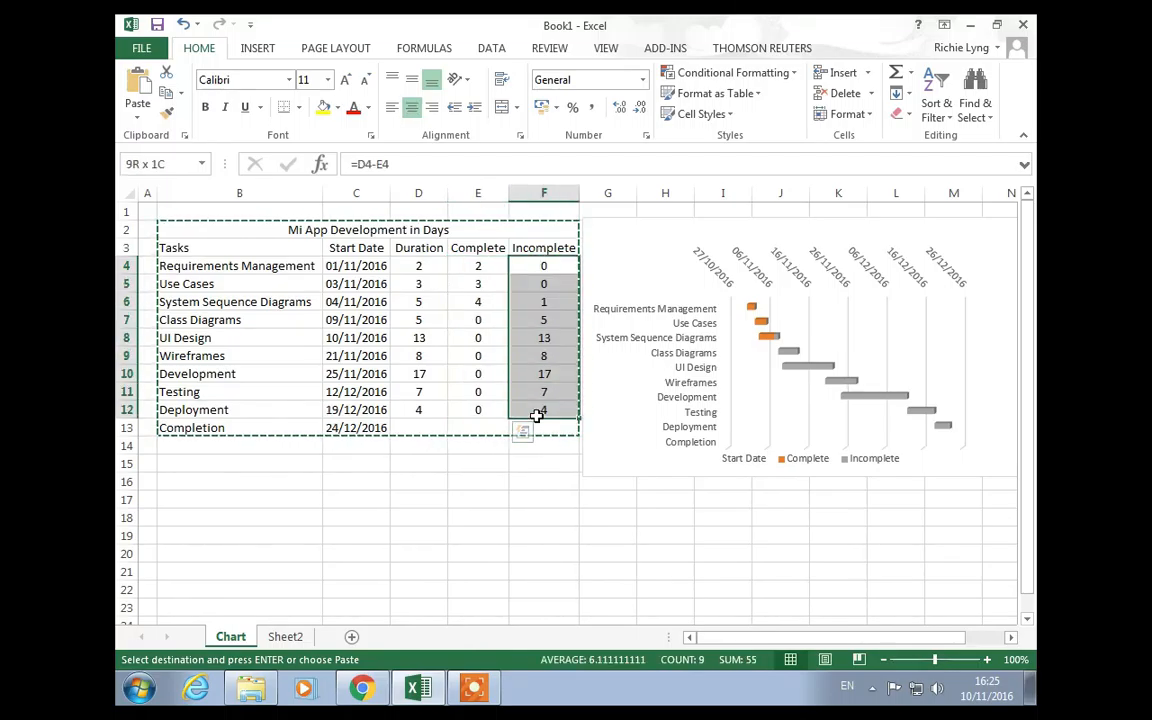
Set the Complete days for Class Diagrams to 5 and check its bar in the Gantt chart.
click(483, 320)
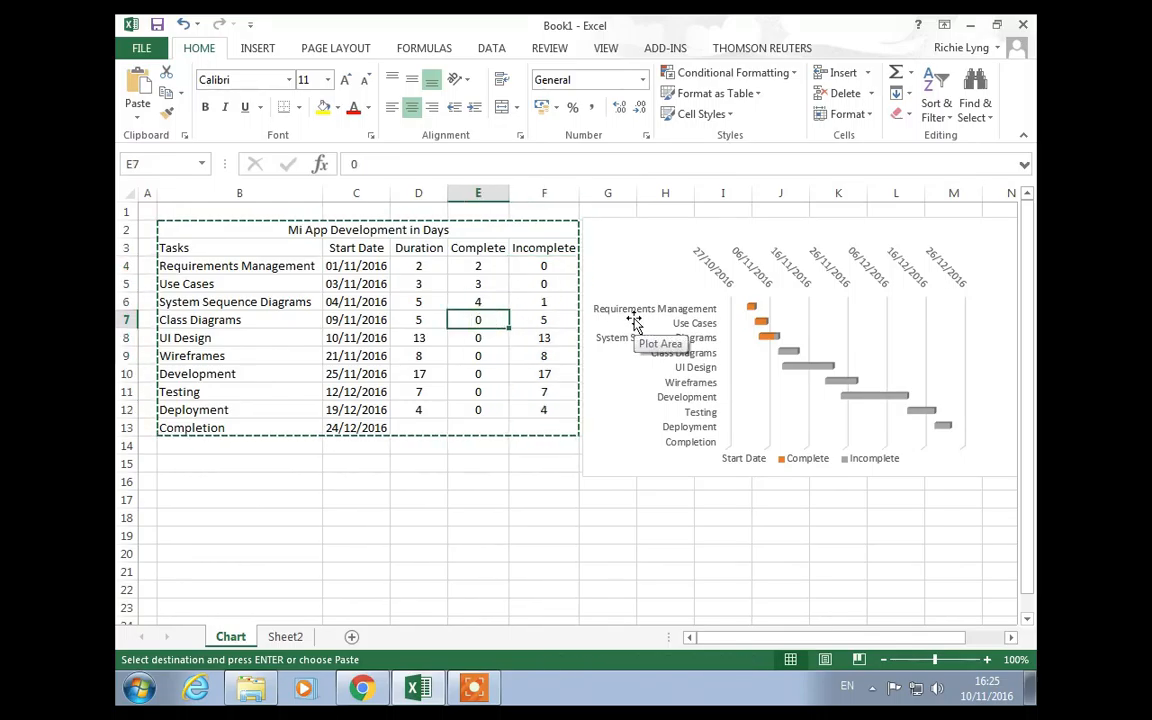
text(5)
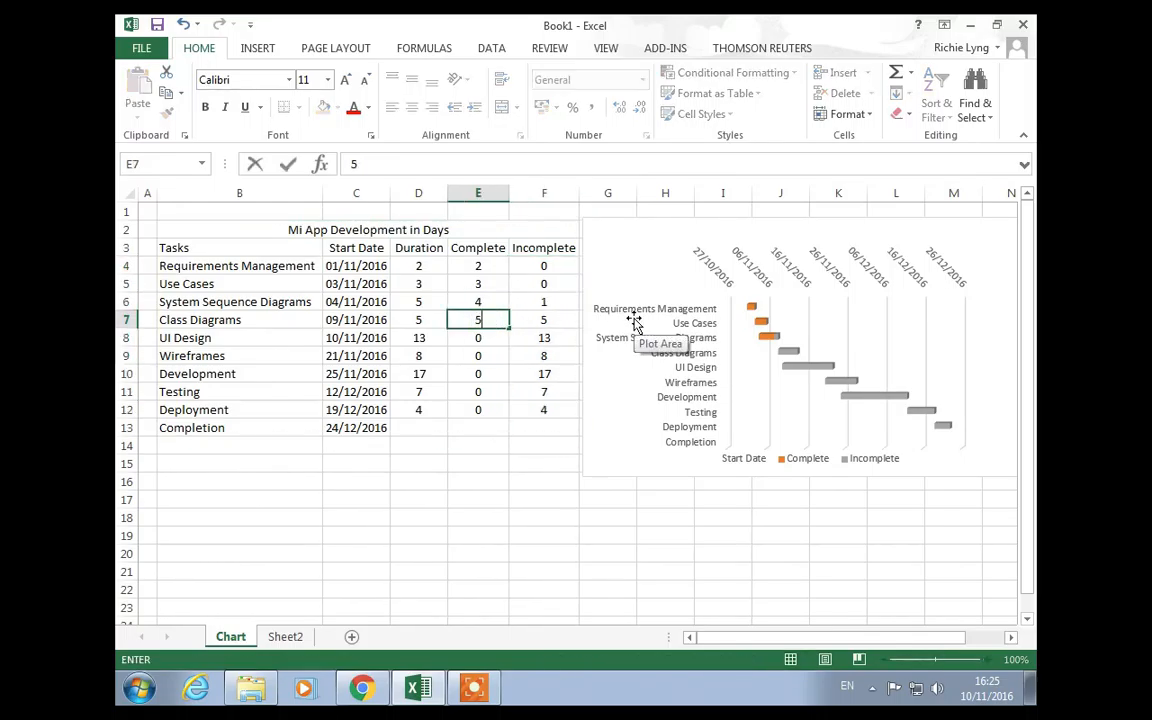
key(Return)
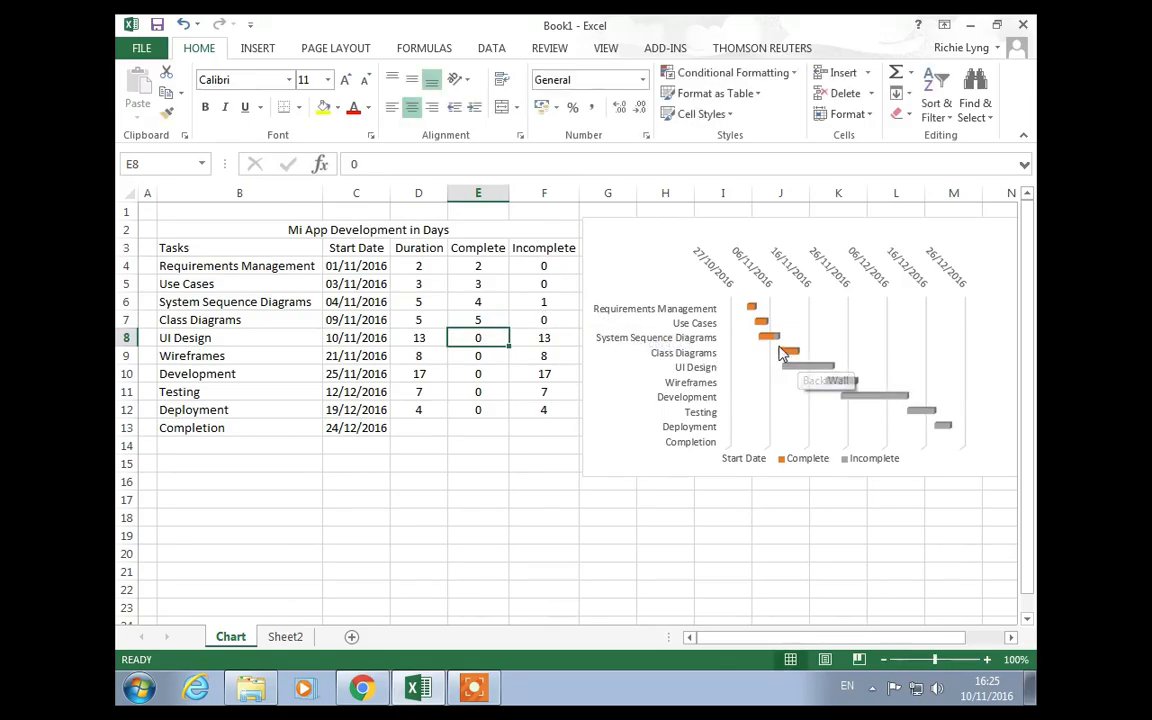
mouse_move(778, 340)
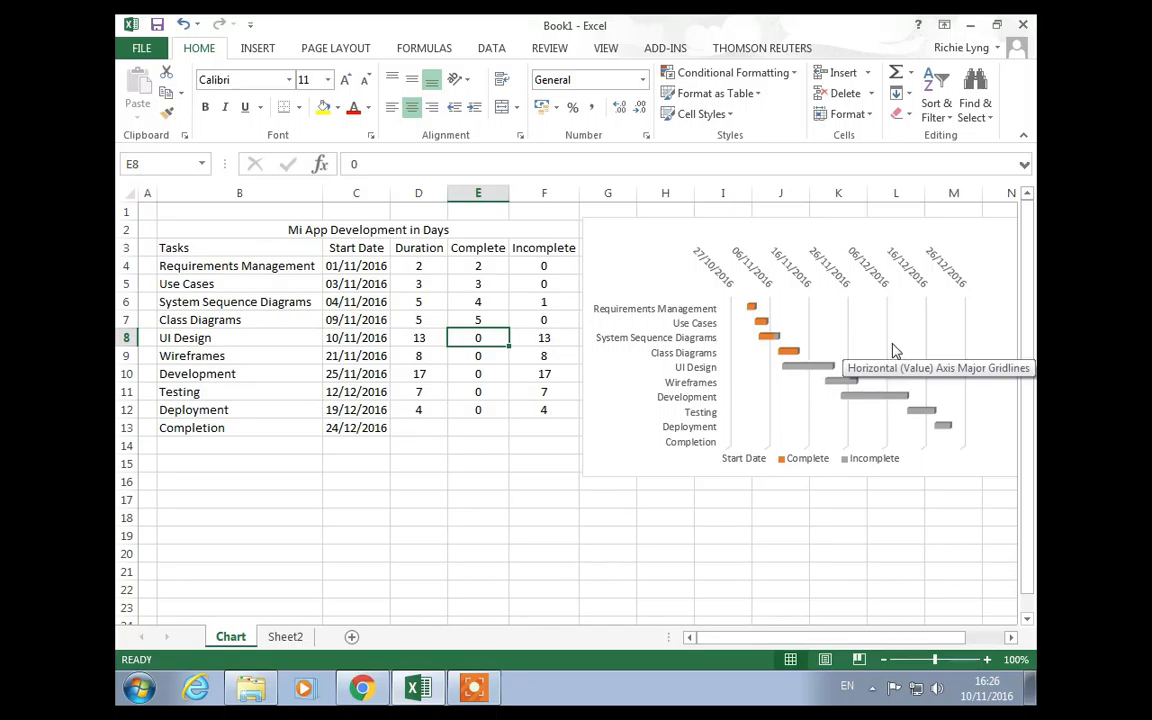
Insert a 3-D stacked bar chart on Sheet2 and place it beside the lower part of the task table.
click(289, 638)
double_click(253, 193)
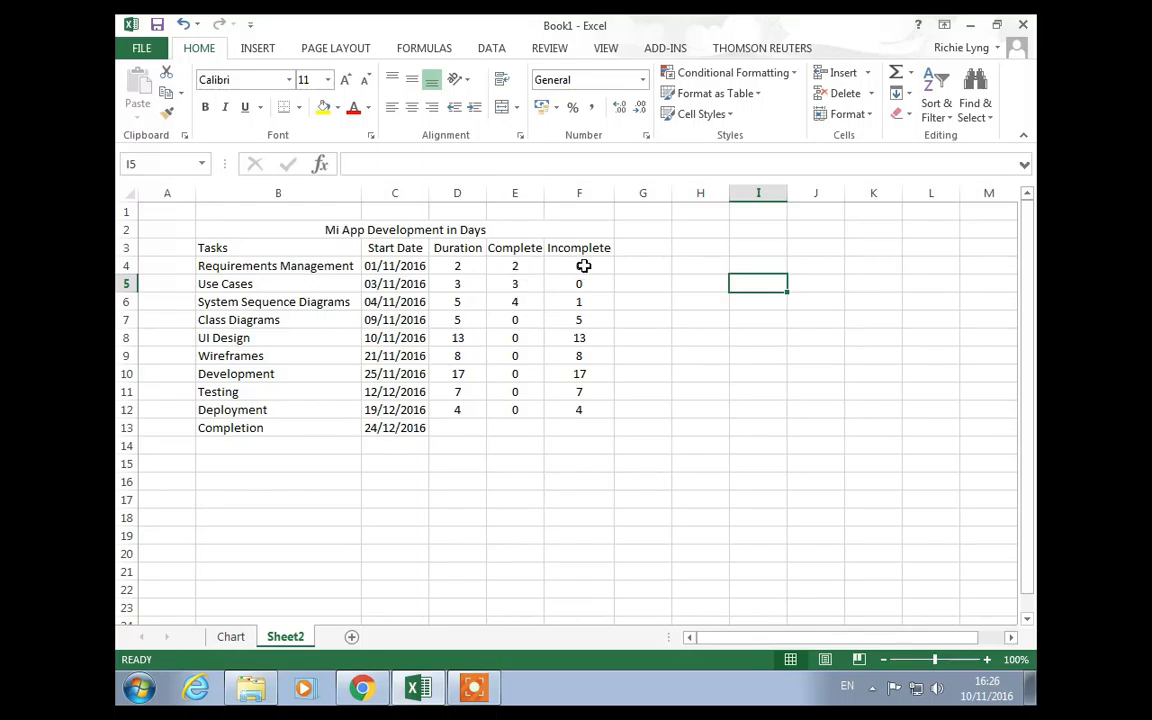
click(658, 250)
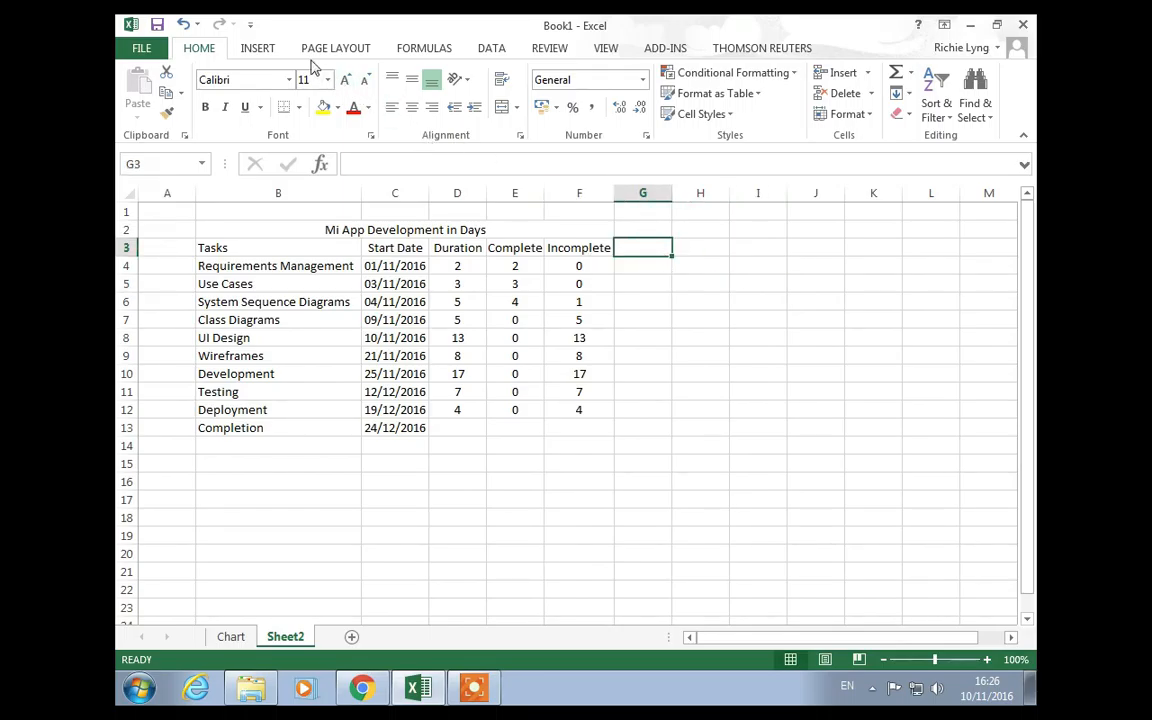
click(258, 48)
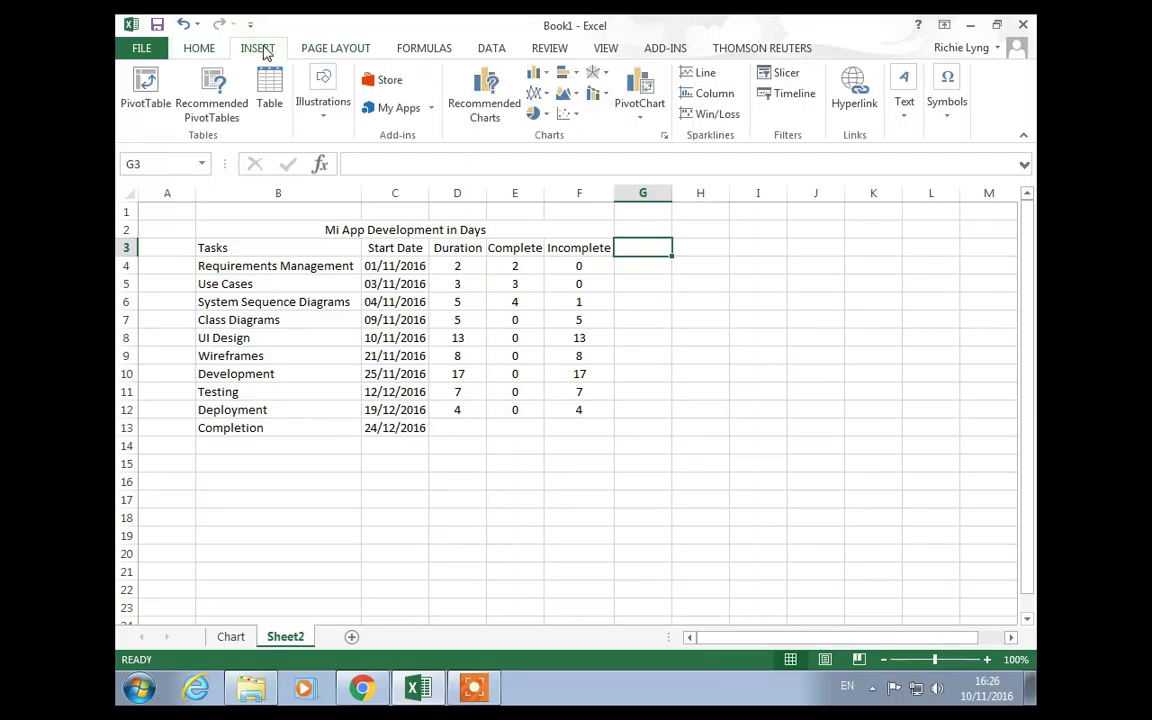
click(568, 74)
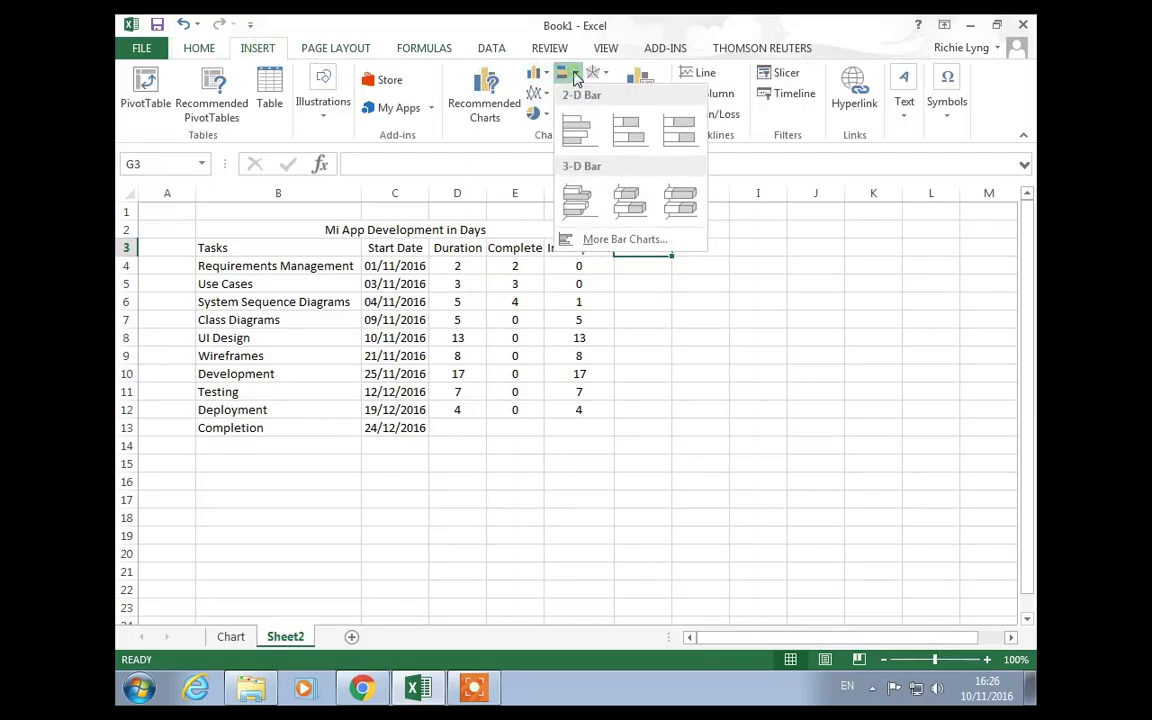
click(630, 203)
drag(688, 313, 877, 356)
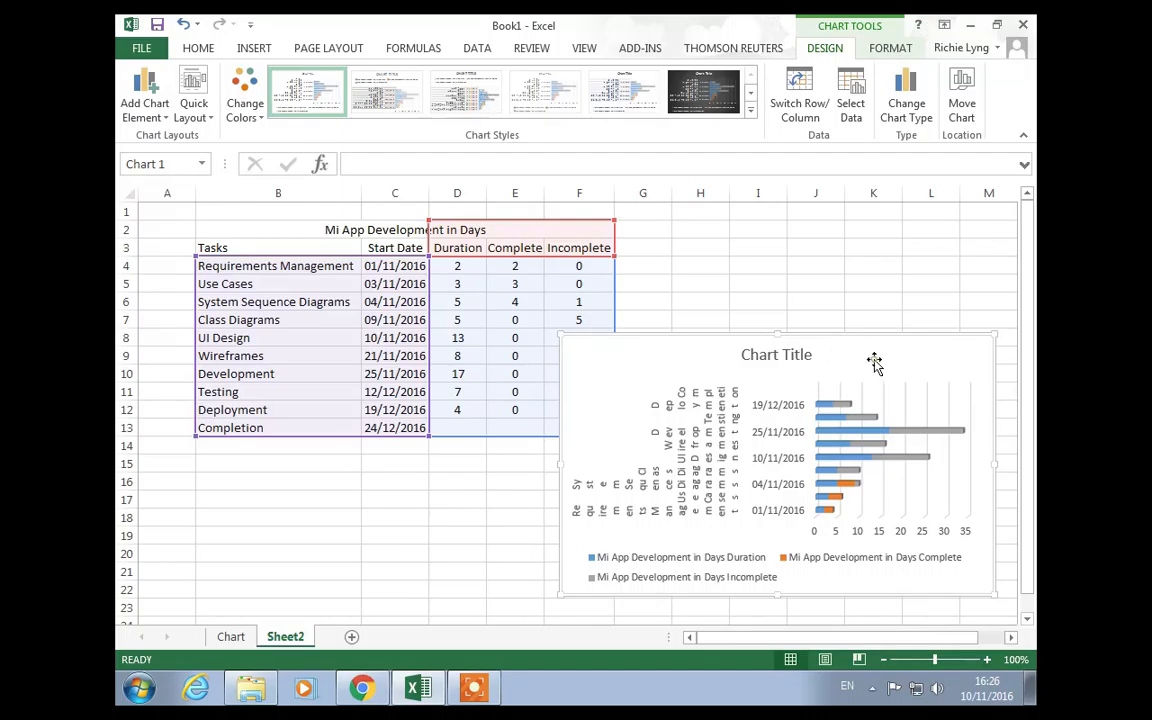
Remove the Duration, Complete and Incomplete series from the new chart's data source.
click(851, 90)
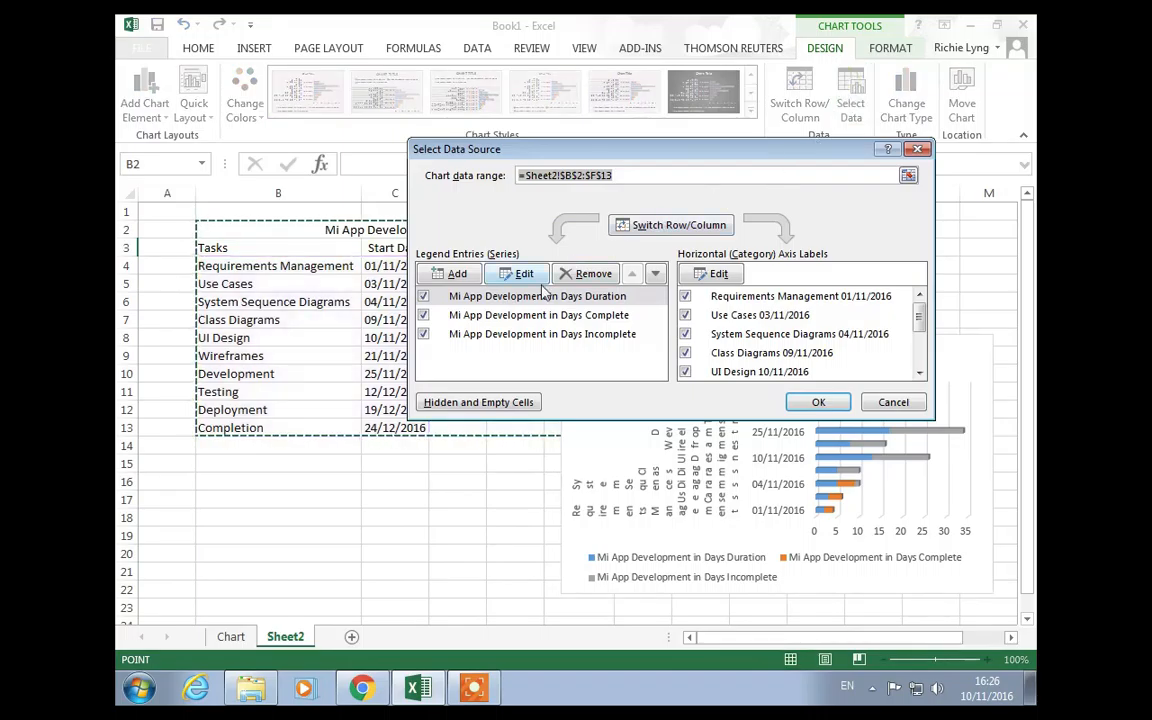
click(593, 274)
click(593, 274)
click(593, 274)
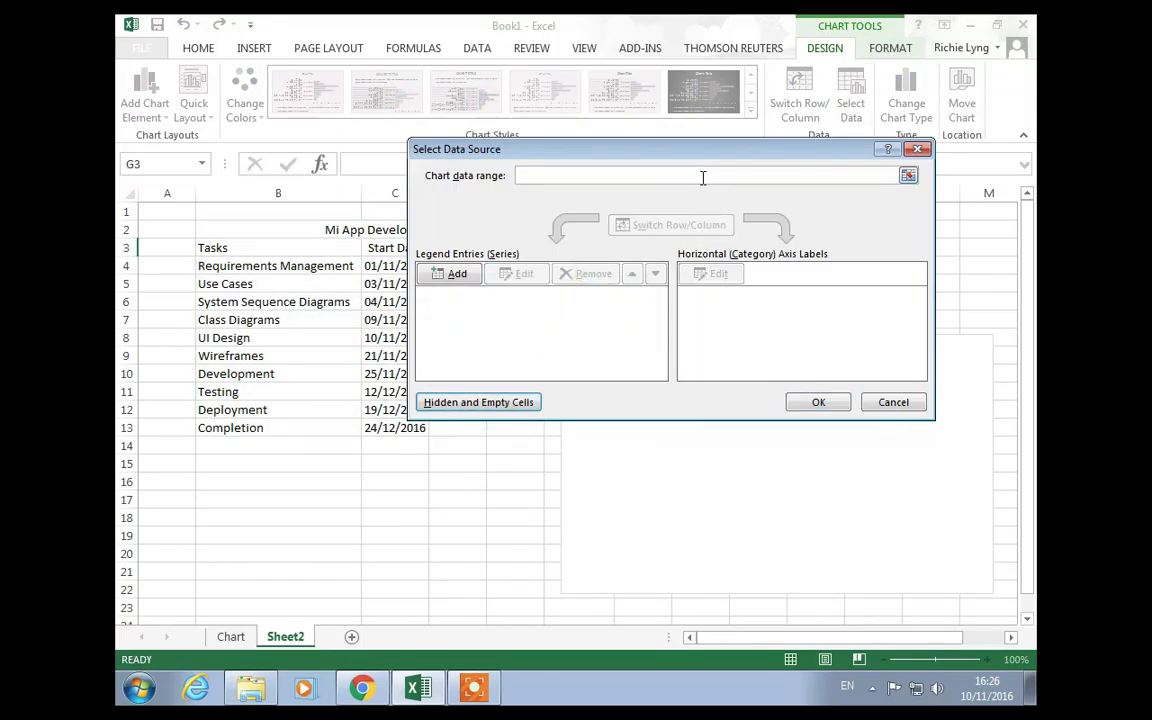
Add a Start Date series to the chart, named from cell C3 with values from C4:C13.
drag(722, 160, 910, 70)
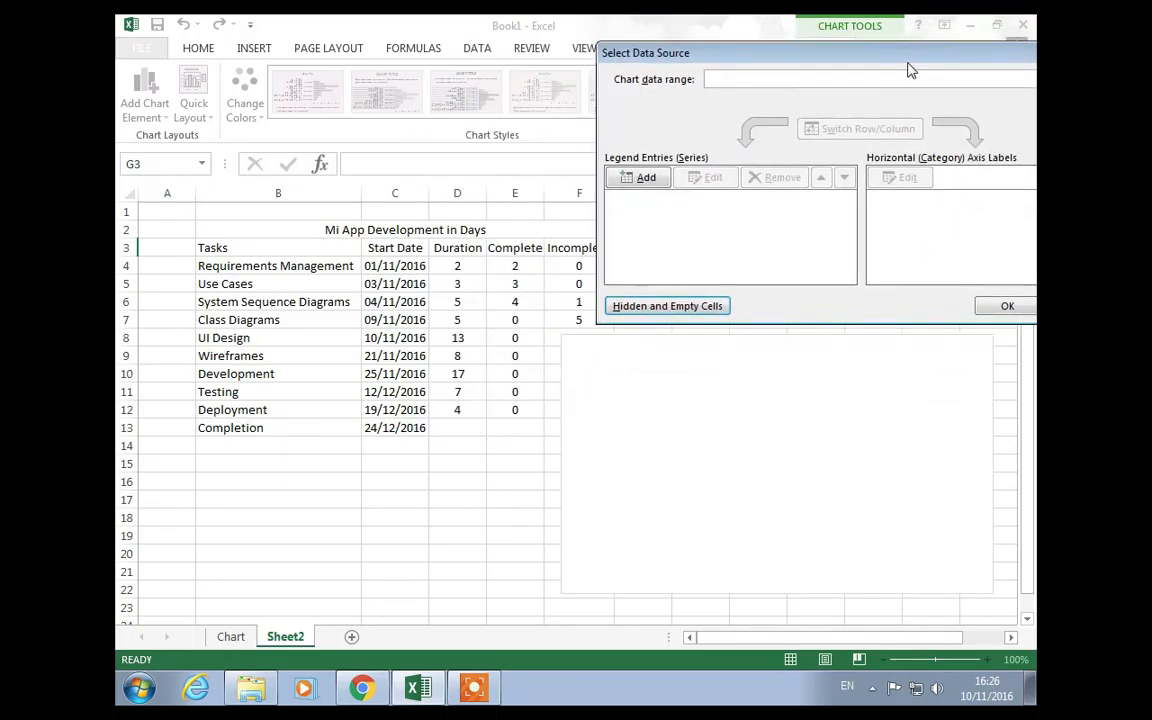
click(646, 180)
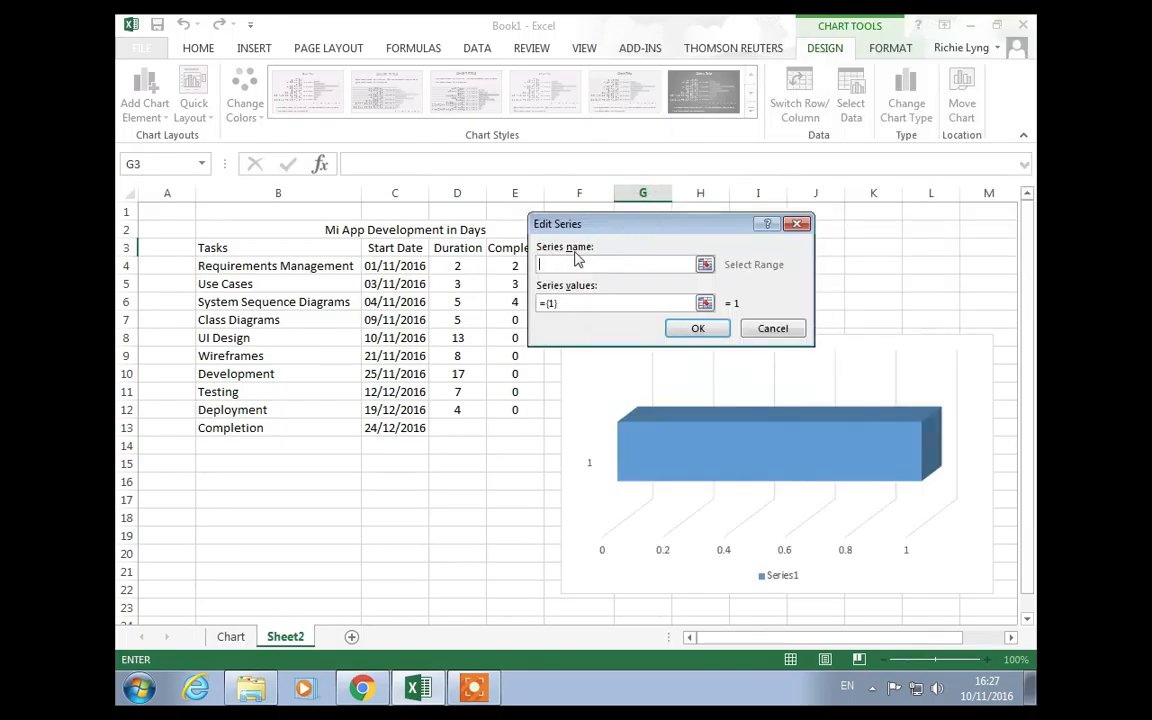
click(389, 248)
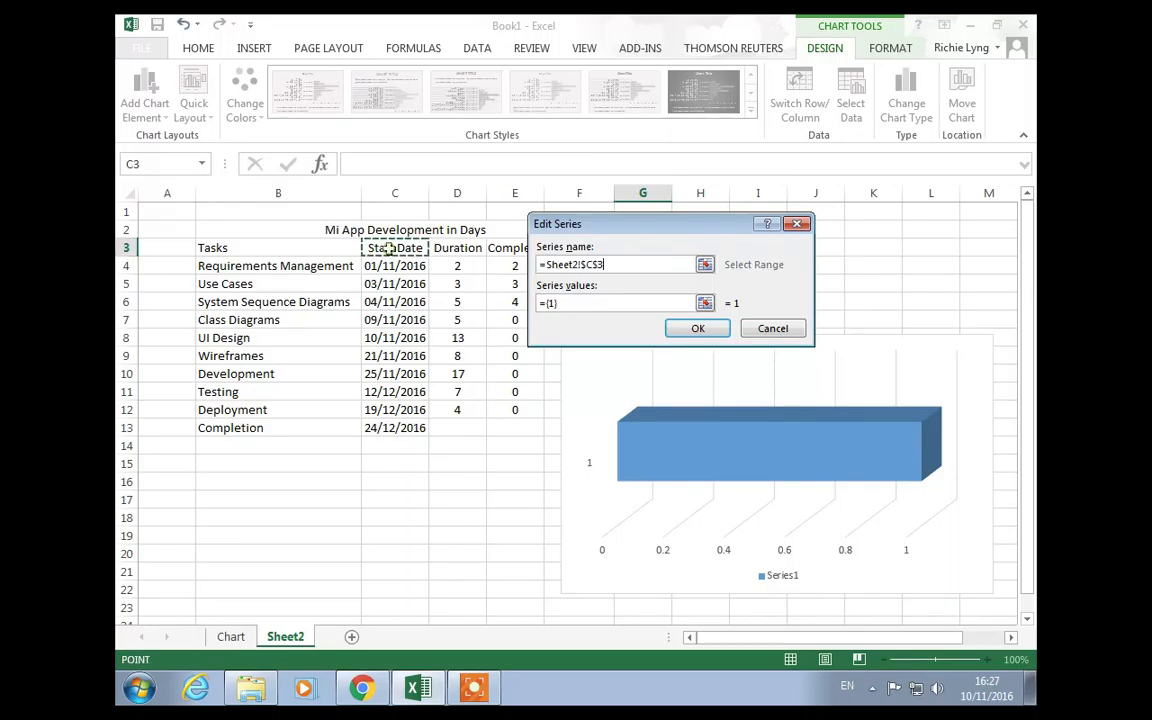
click(574, 304)
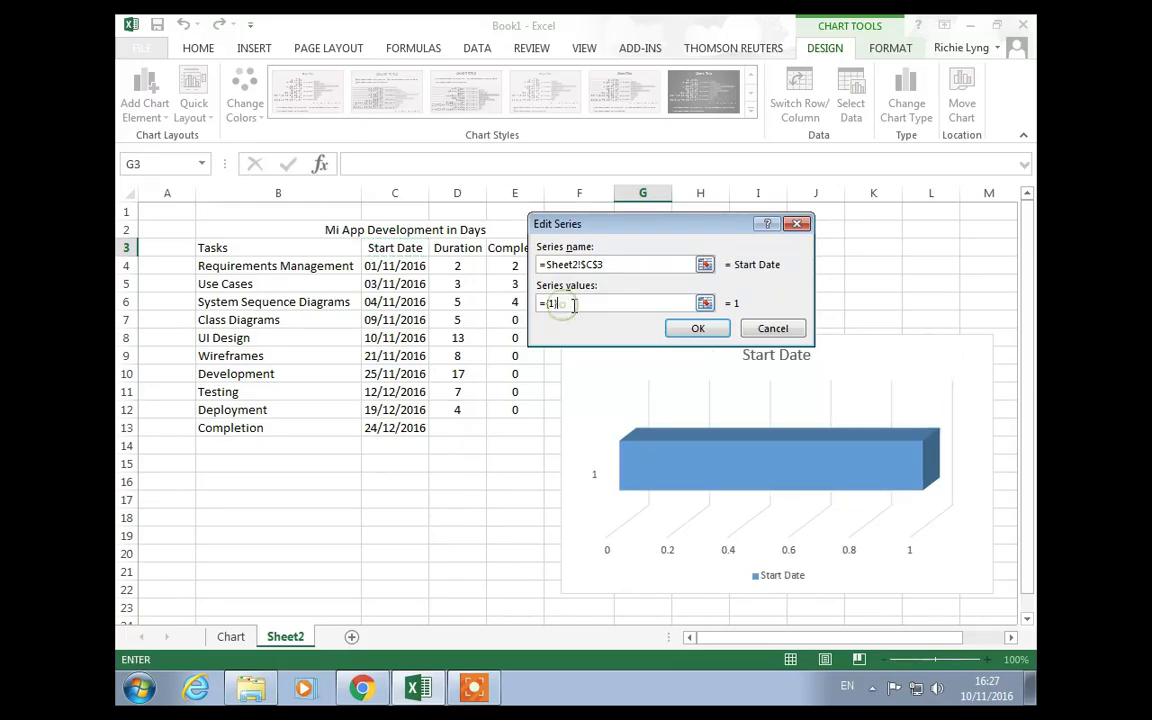
key(BackSpace)
key(BackSpace)
drag(405, 266, 395, 425)
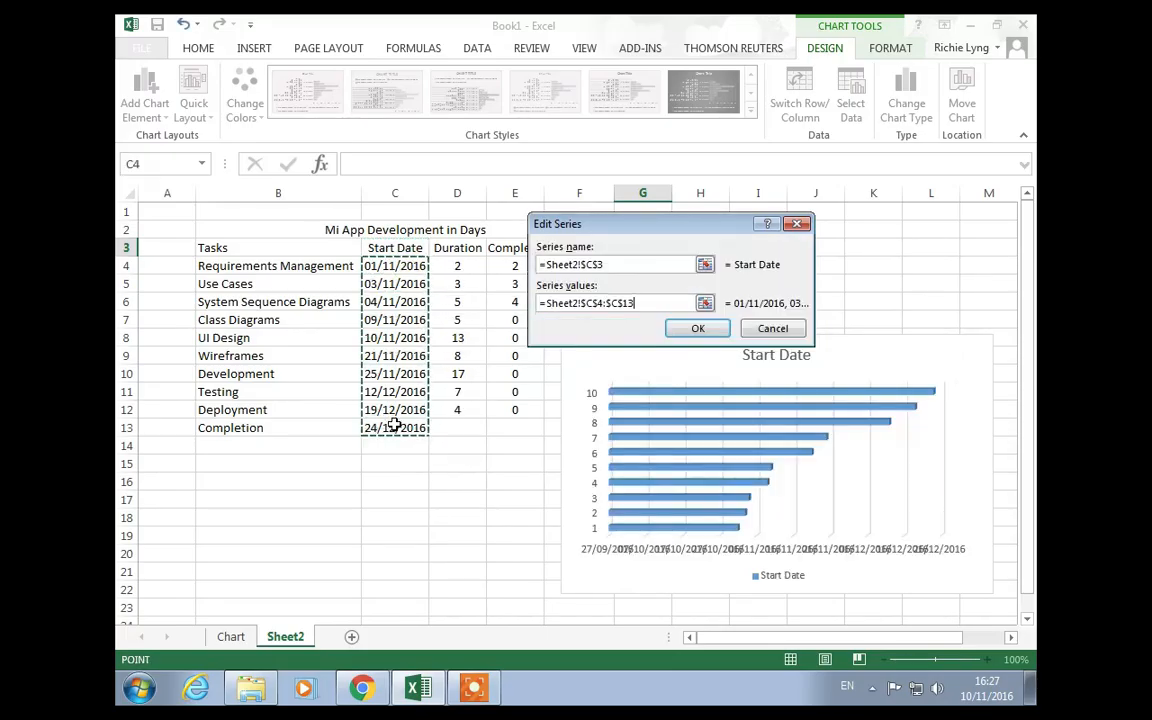
click(698, 329)
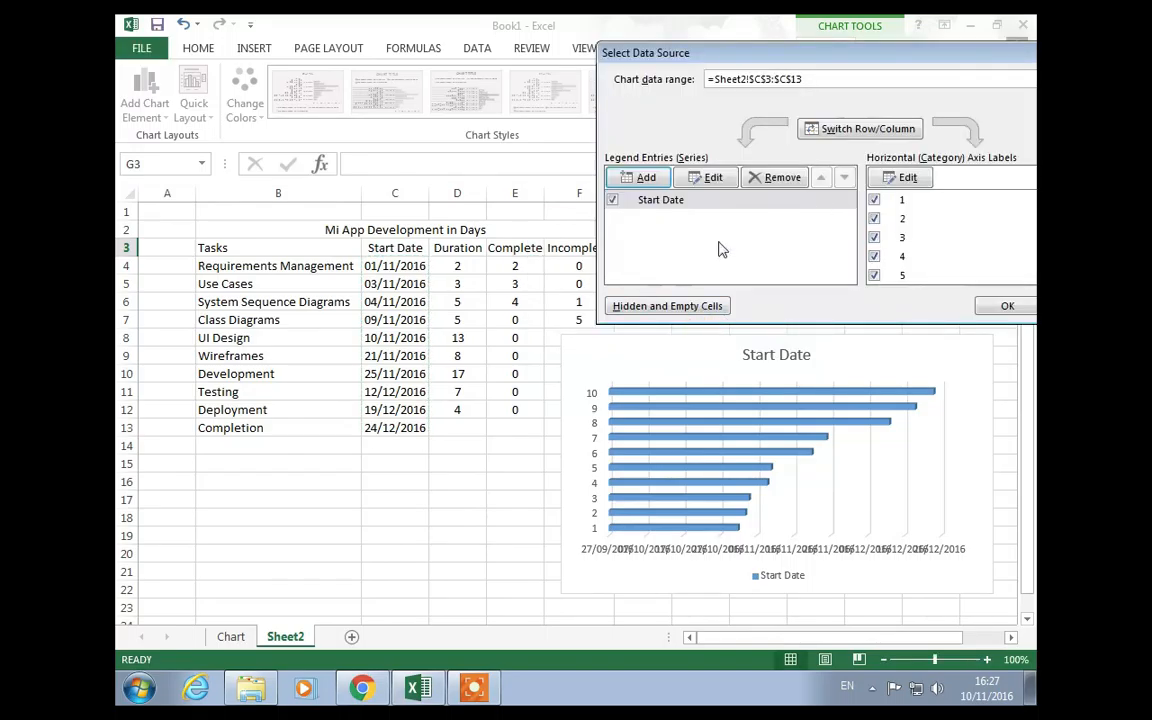
Add a Complete series to the chart, named from cell E3 with values from E4:E12.
click(645, 178)
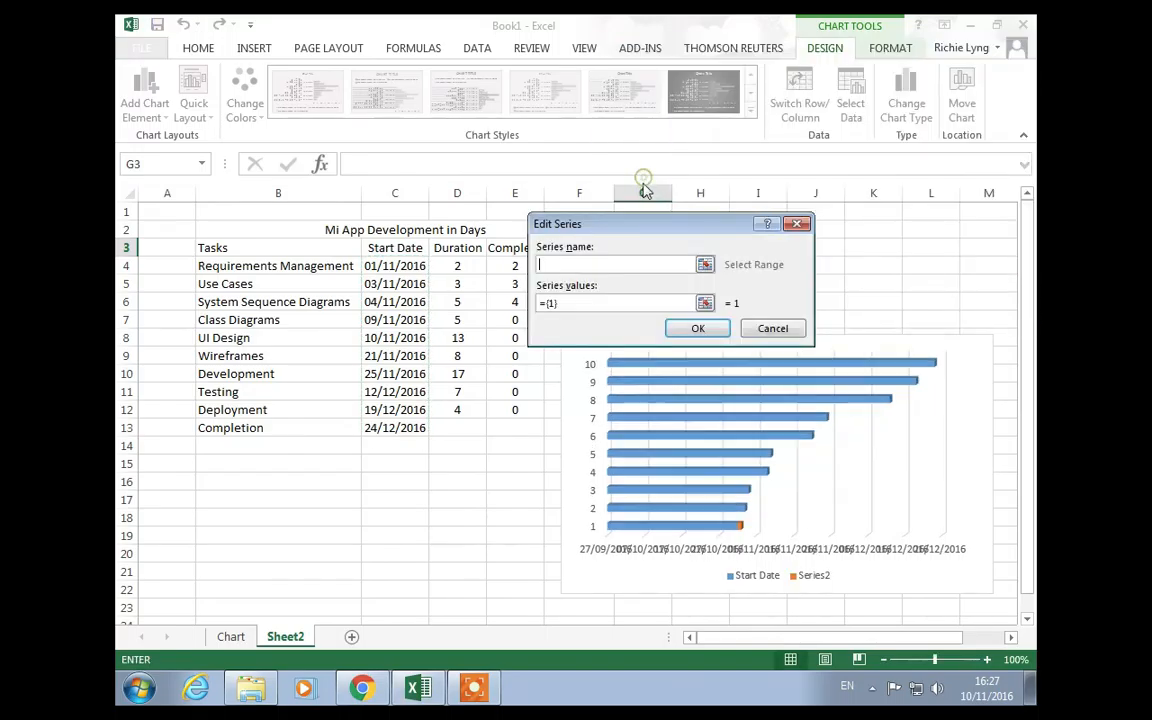
click(510, 250)
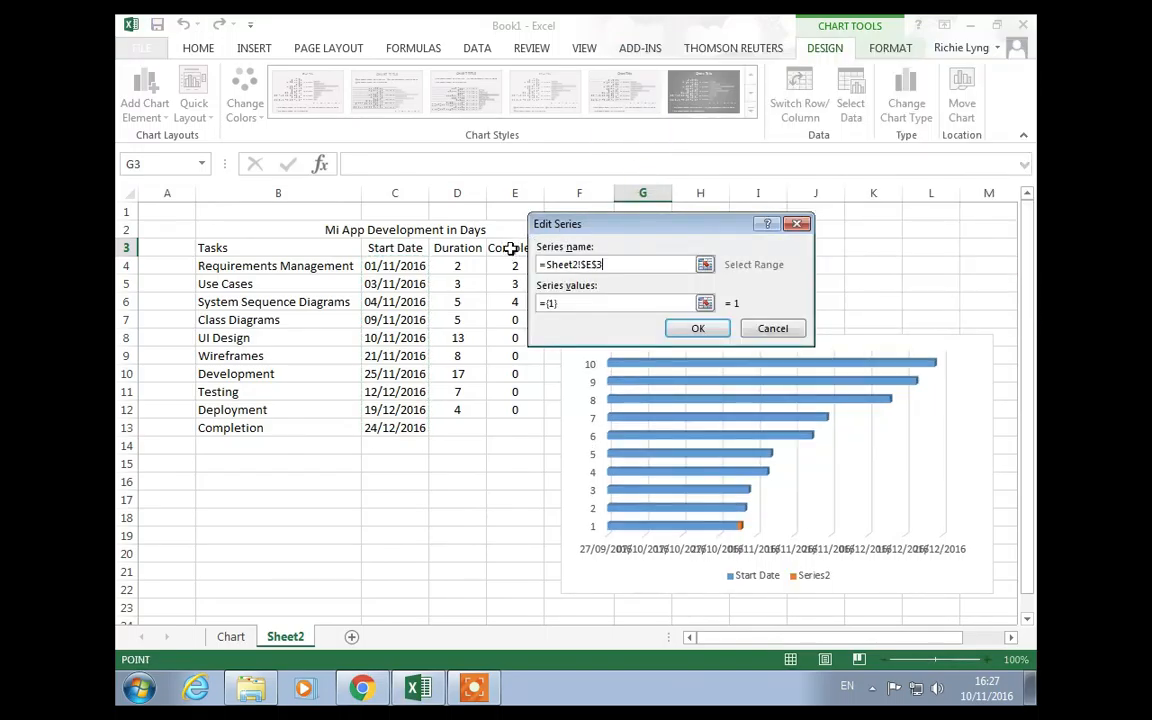
click(575, 303)
key(BackSpace)
key(BackSpace)
drag(498, 266, 502, 413)
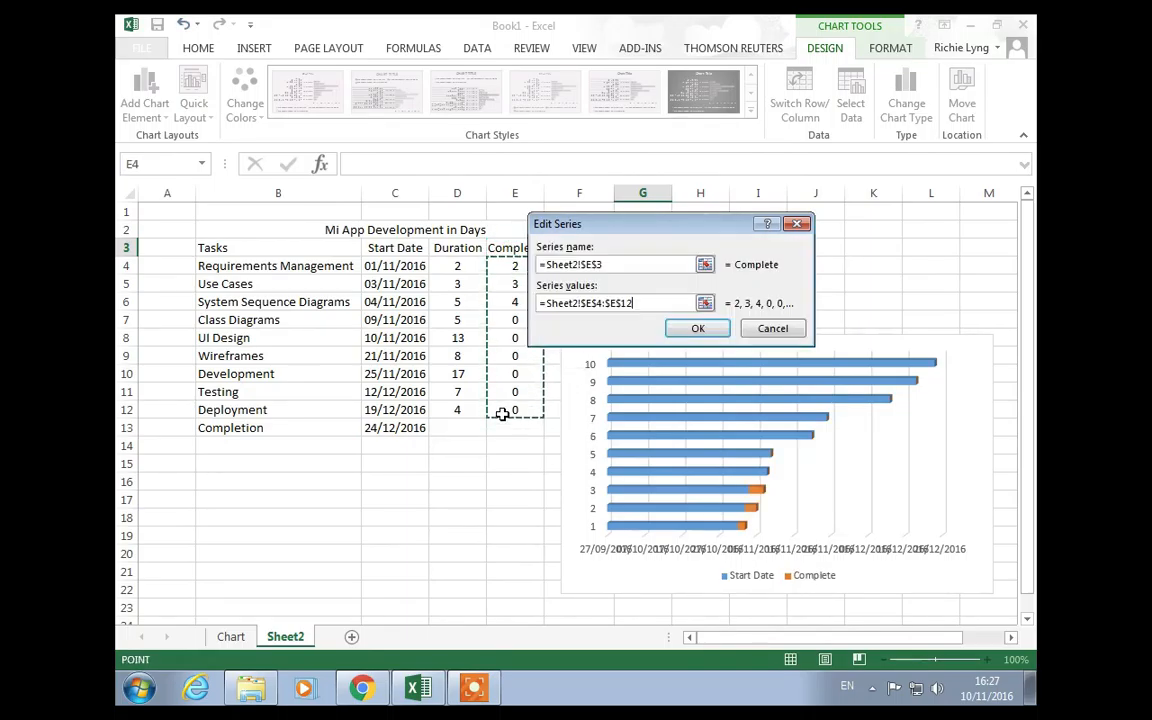
click(695, 328)
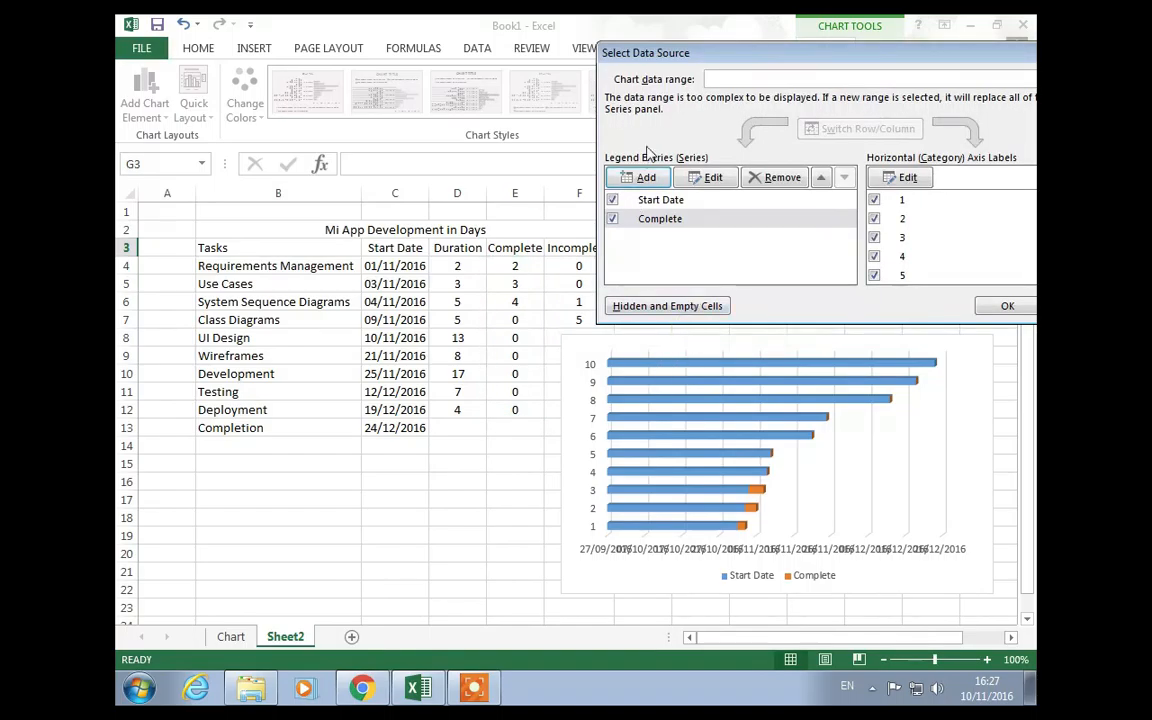
Add an Incomplete series to the chart, named from cell F3 with values from F4:F12.
click(640, 177)
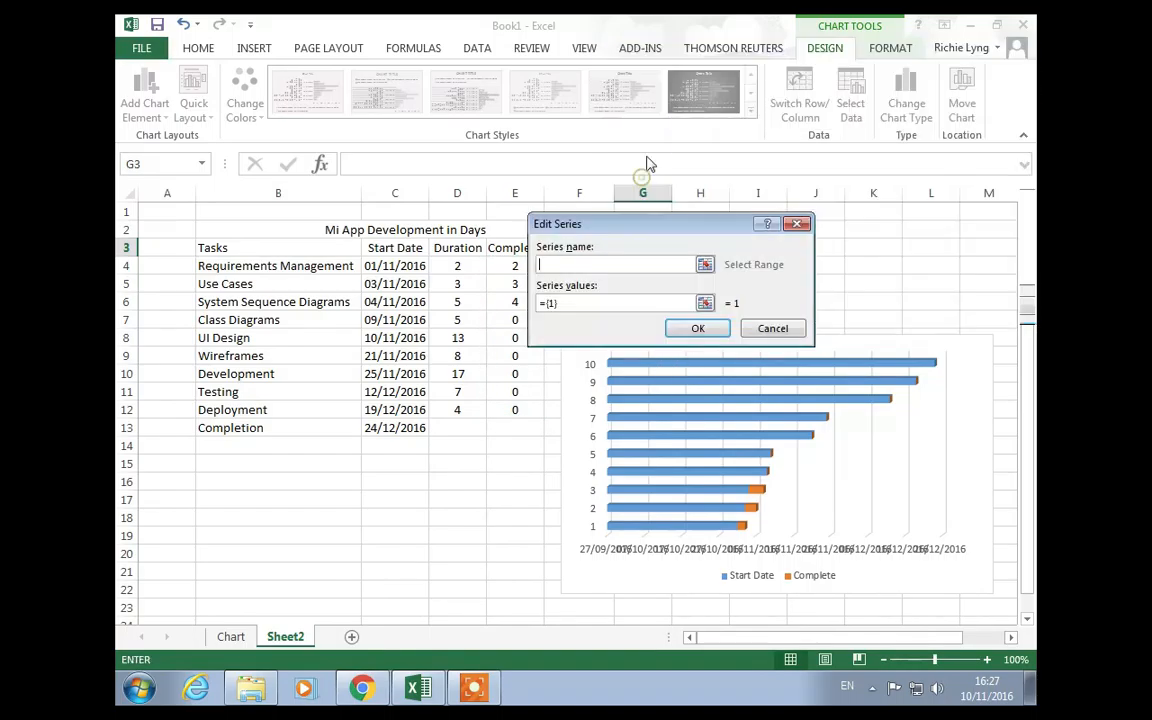
drag(607, 229, 736, 199)
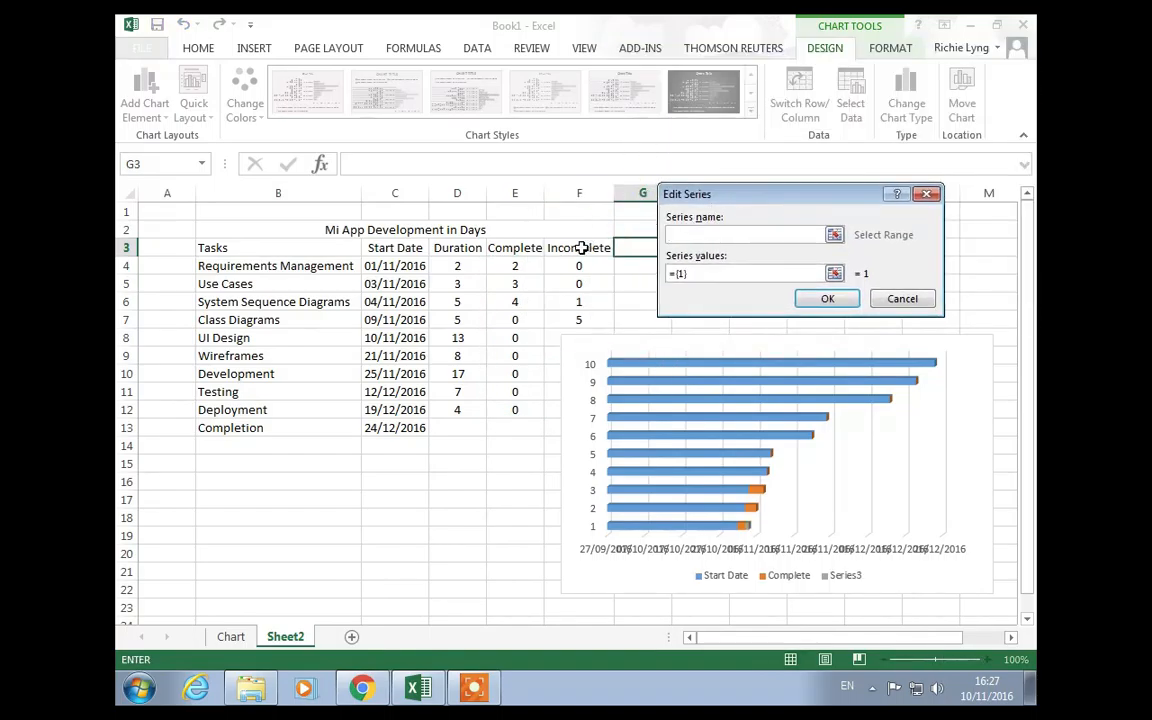
click(580, 248)
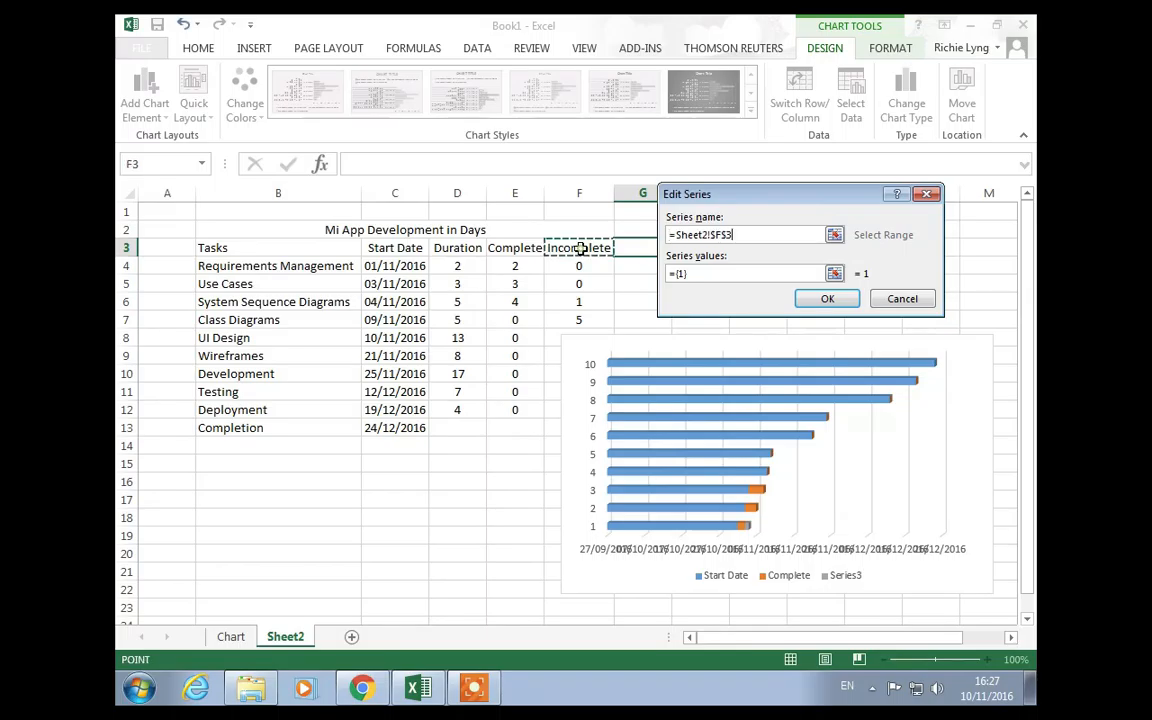
click(686, 273)
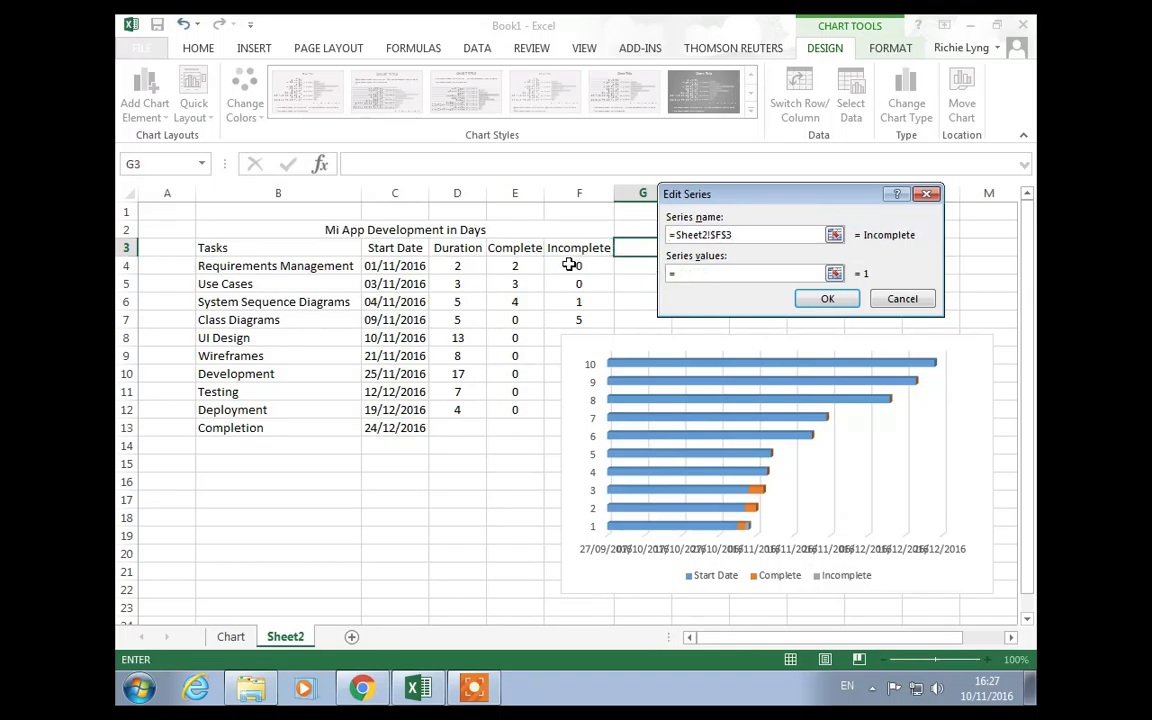
drag(571, 264, 556, 414)
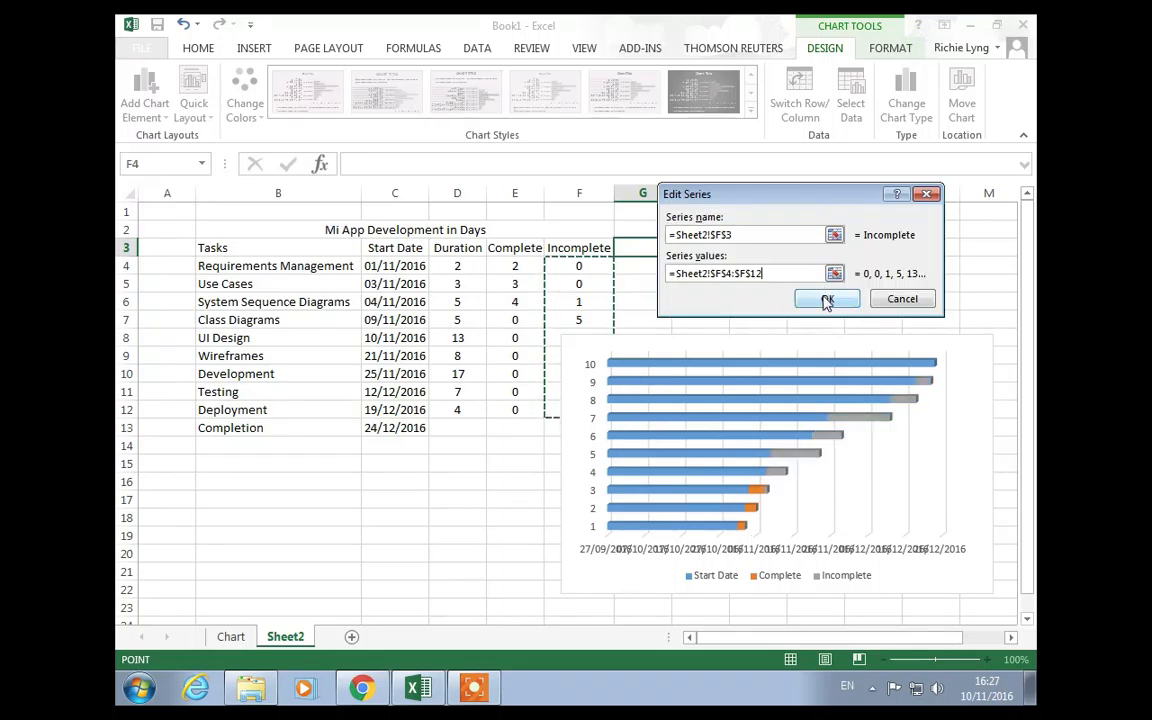
click(824, 301)
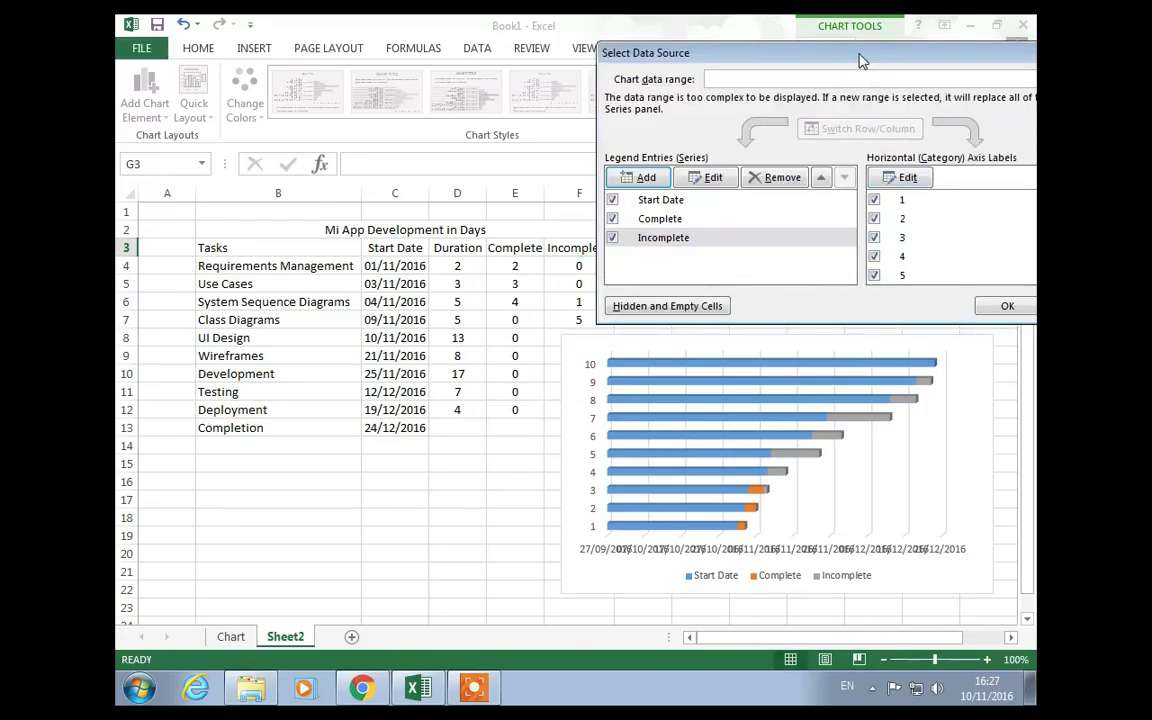
Set the chart's category axis labels to the task names in B4:B13.
drag(866, 57, 745, 52)
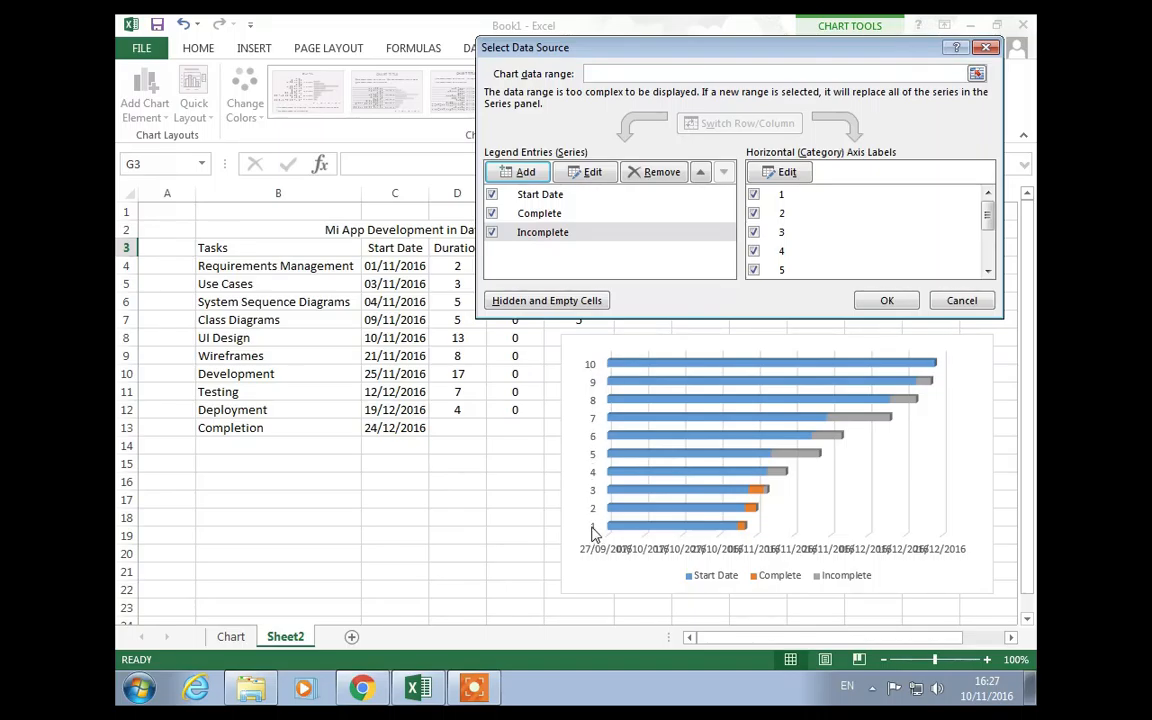
click(783, 174)
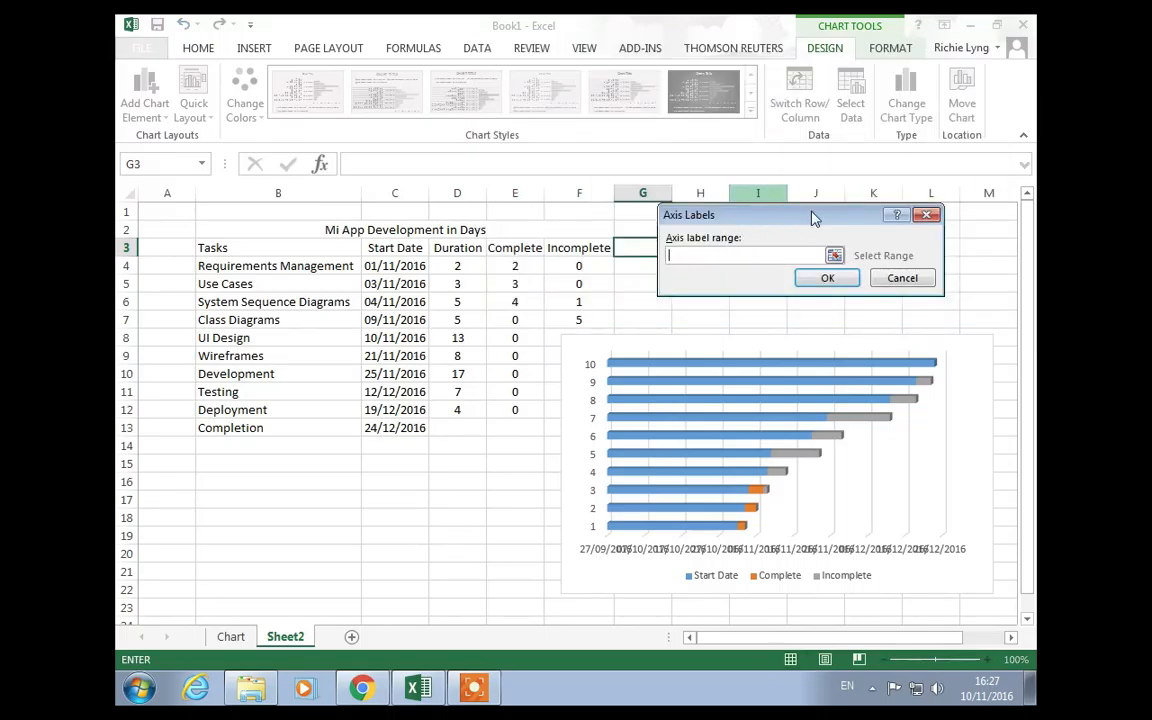
click(240, 265)
drag(240, 265, 237, 425)
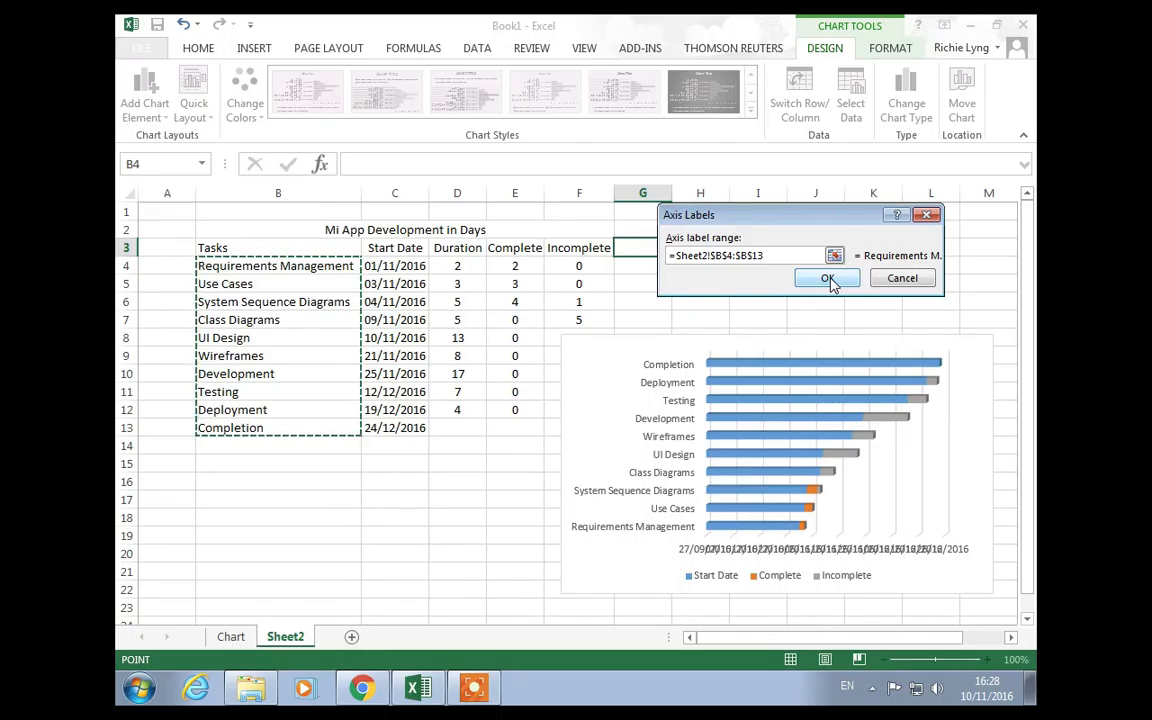
click(828, 280)
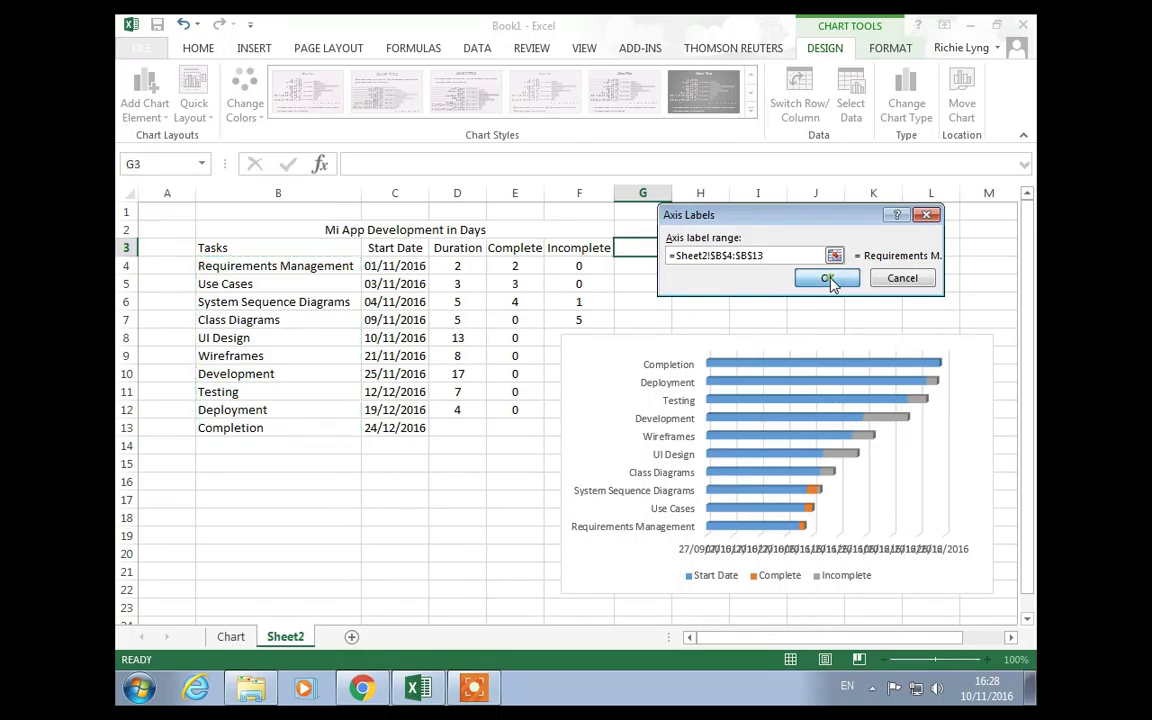
Move the chart up slightly and list the task categories on its vertical axis in reverse order.
click(880, 302)
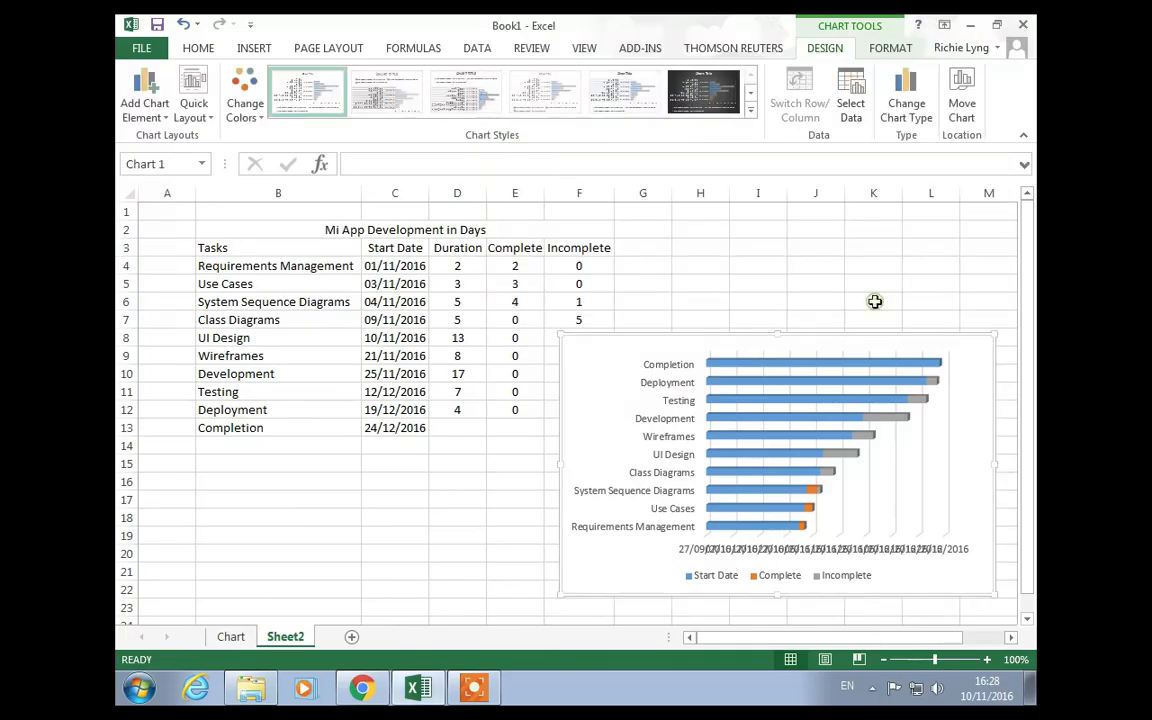
drag(695, 345, 699, 325)
click(668, 425)
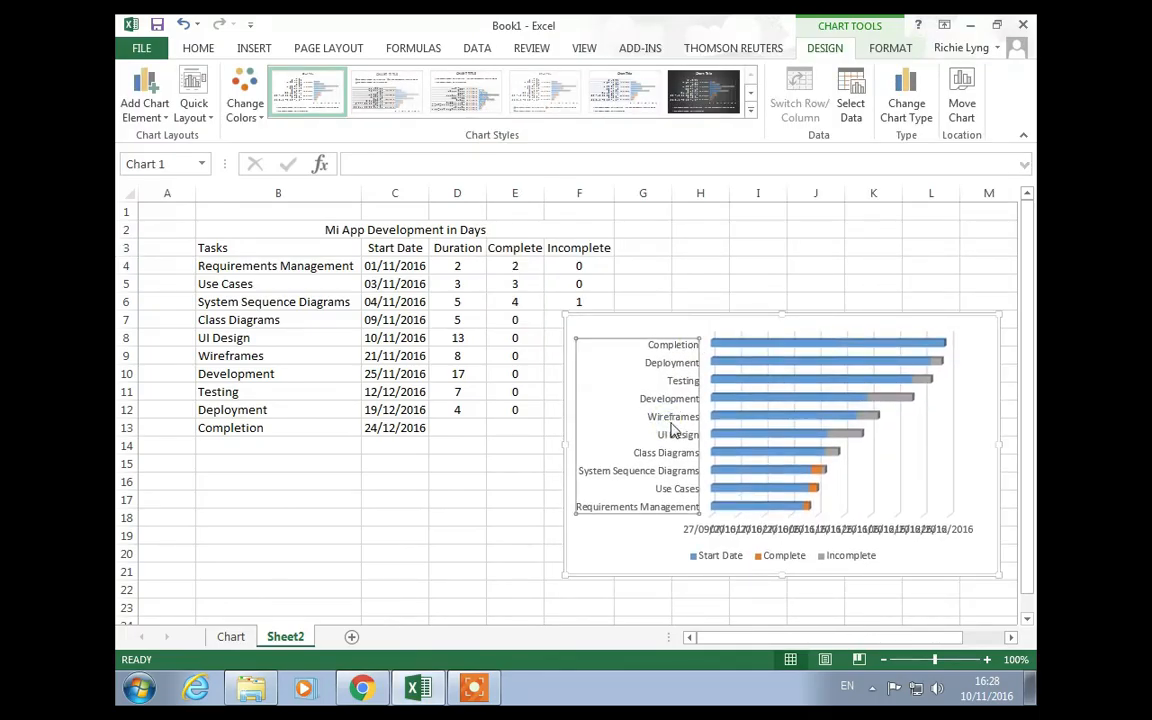
double_click(676, 437)
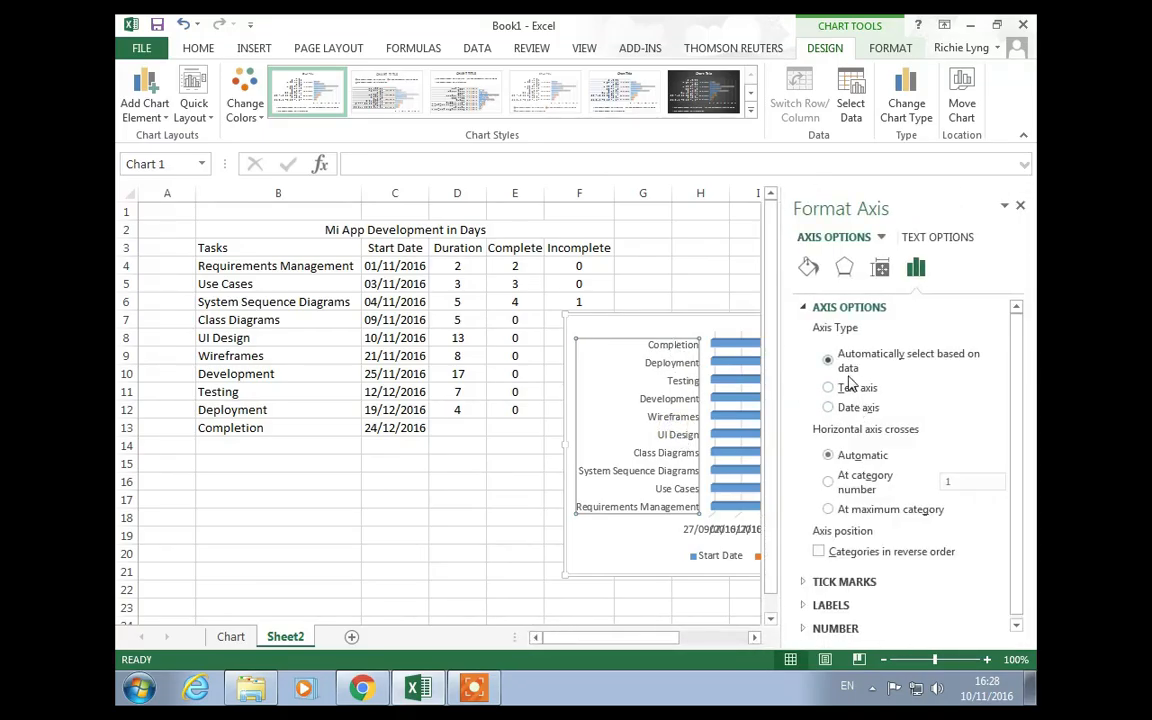
scroll(852, 381, down, 1)
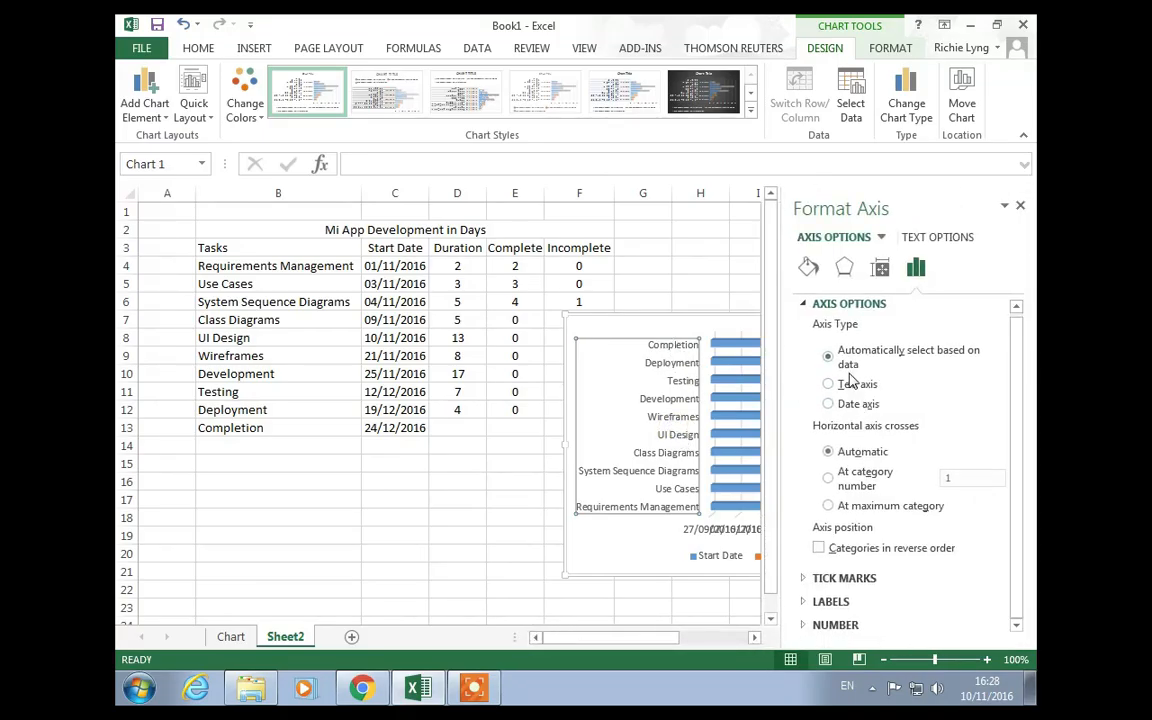
click(819, 548)
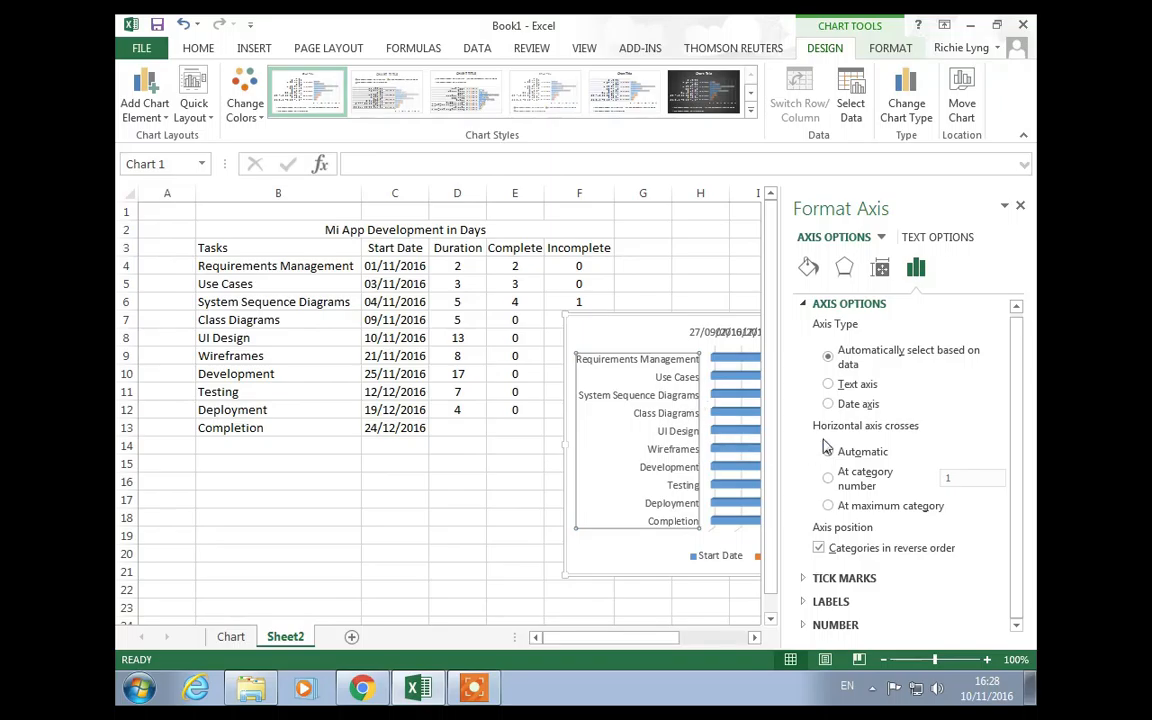
click(1020, 207)
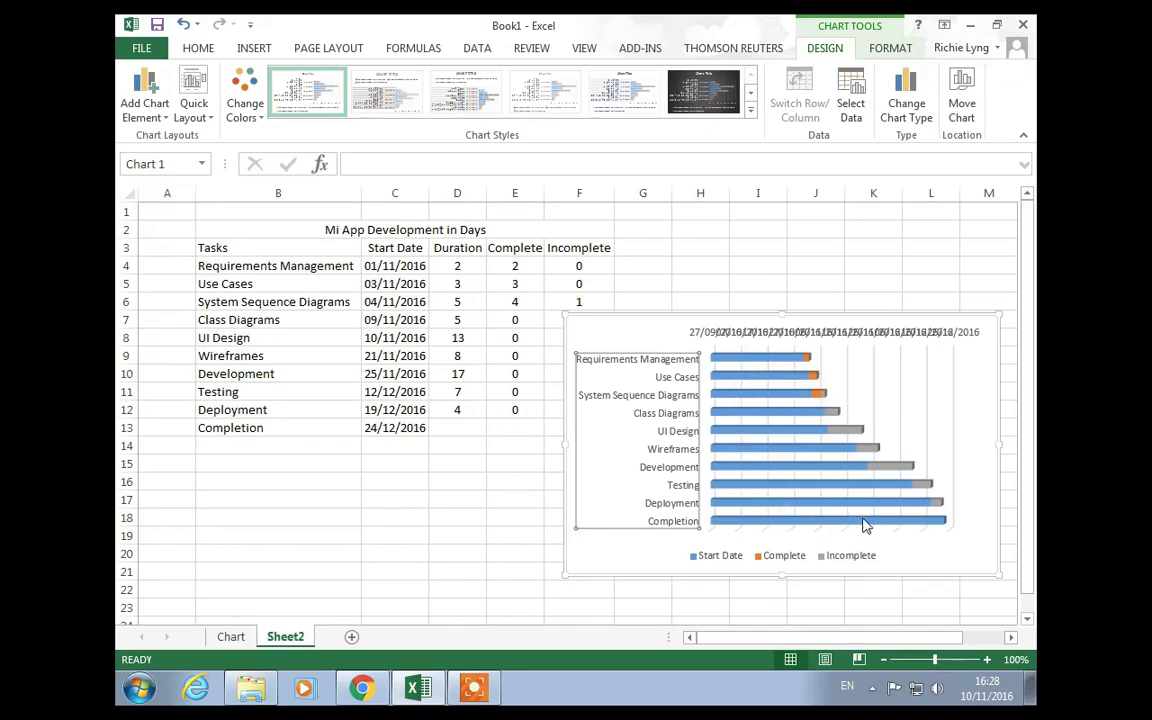
Format the Start Date series with no fill and no border line.
double_click(737, 363)
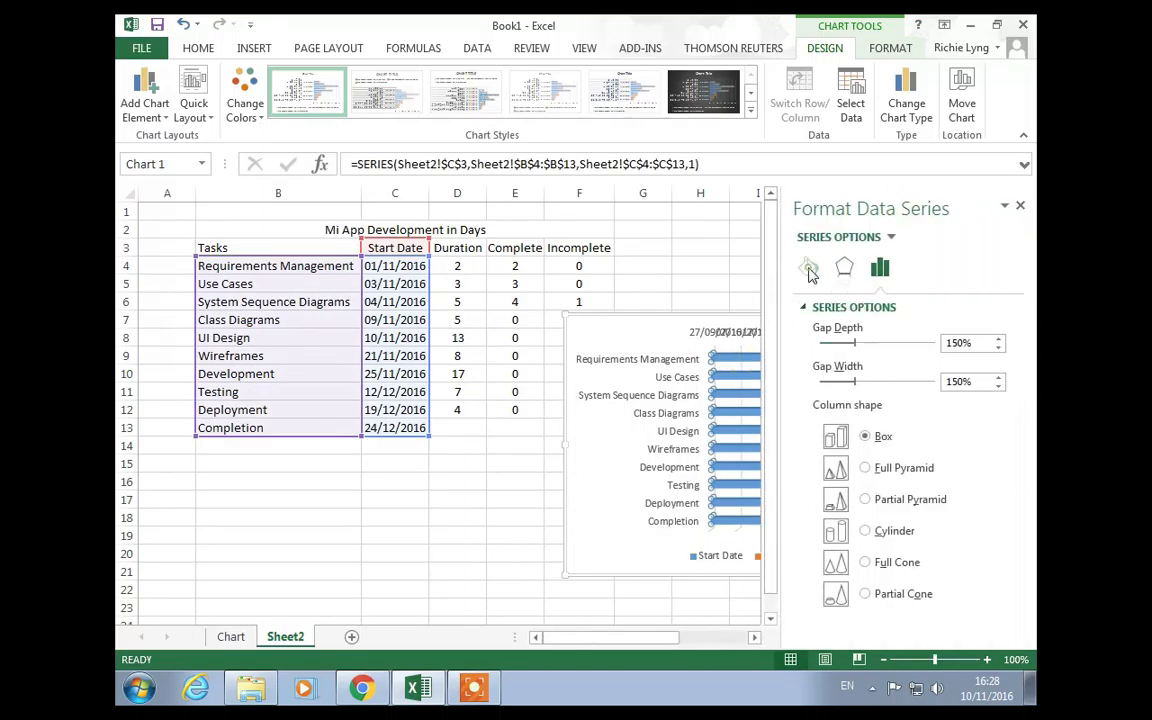
click(809, 269)
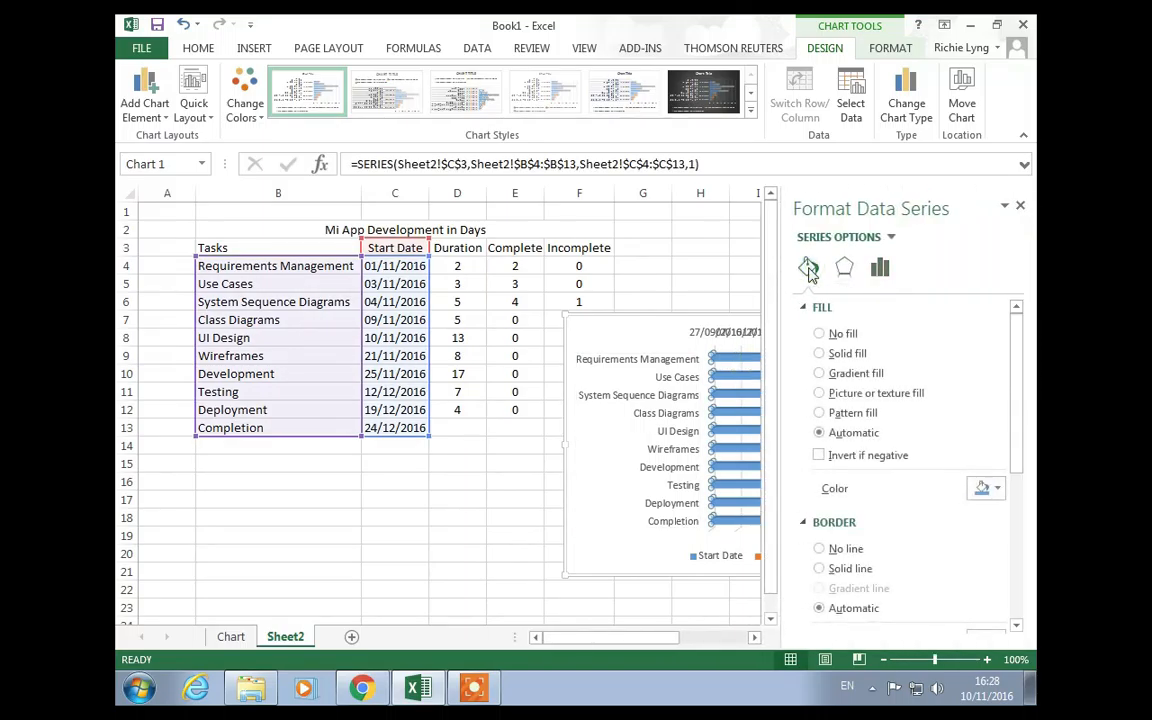
click(820, 335)
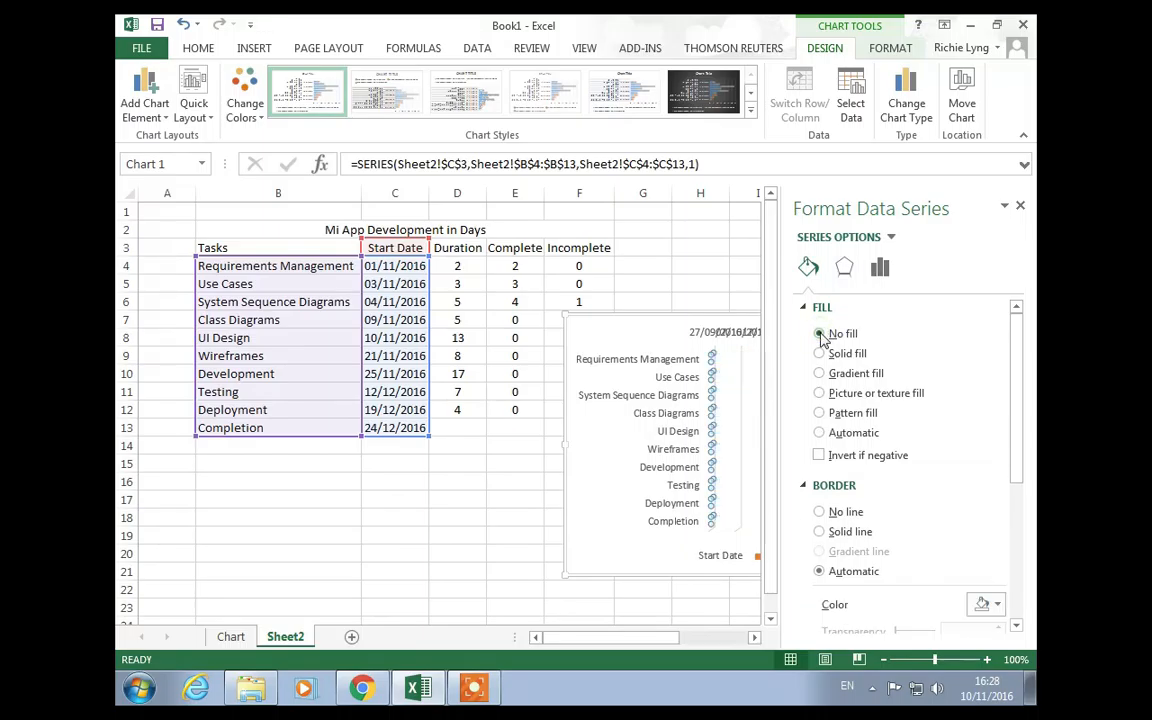
click(821, 518)
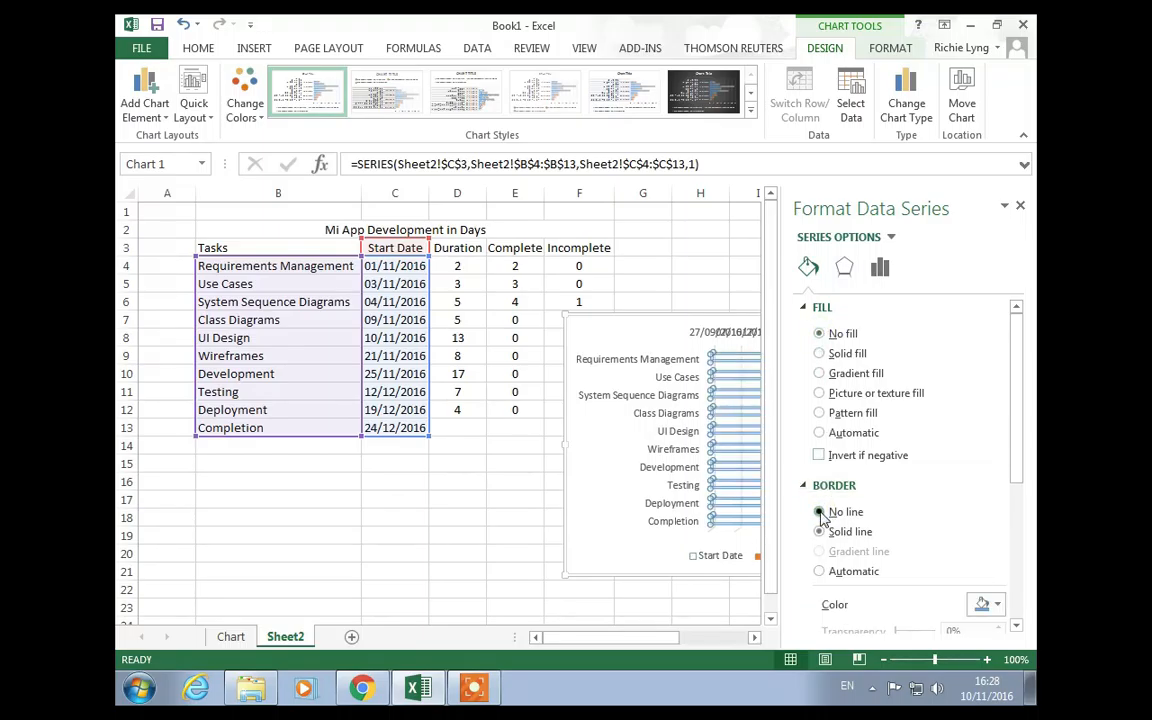
click(821, 514)
click(538, 502)
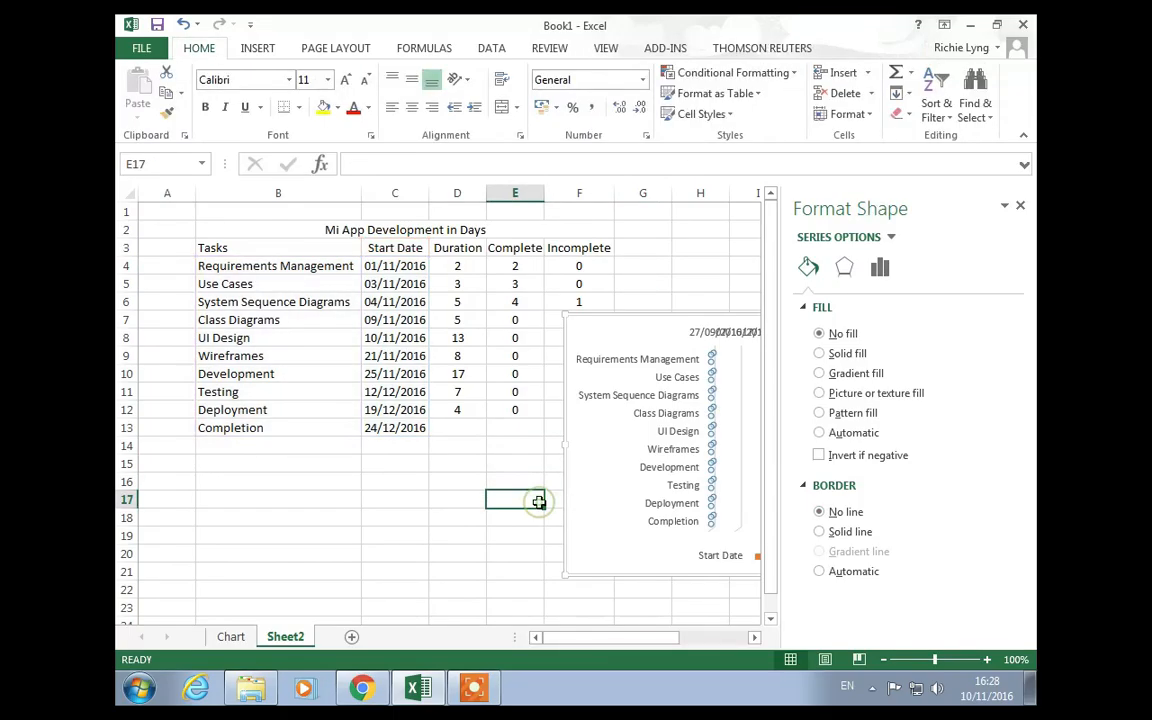
click(1020, 207)
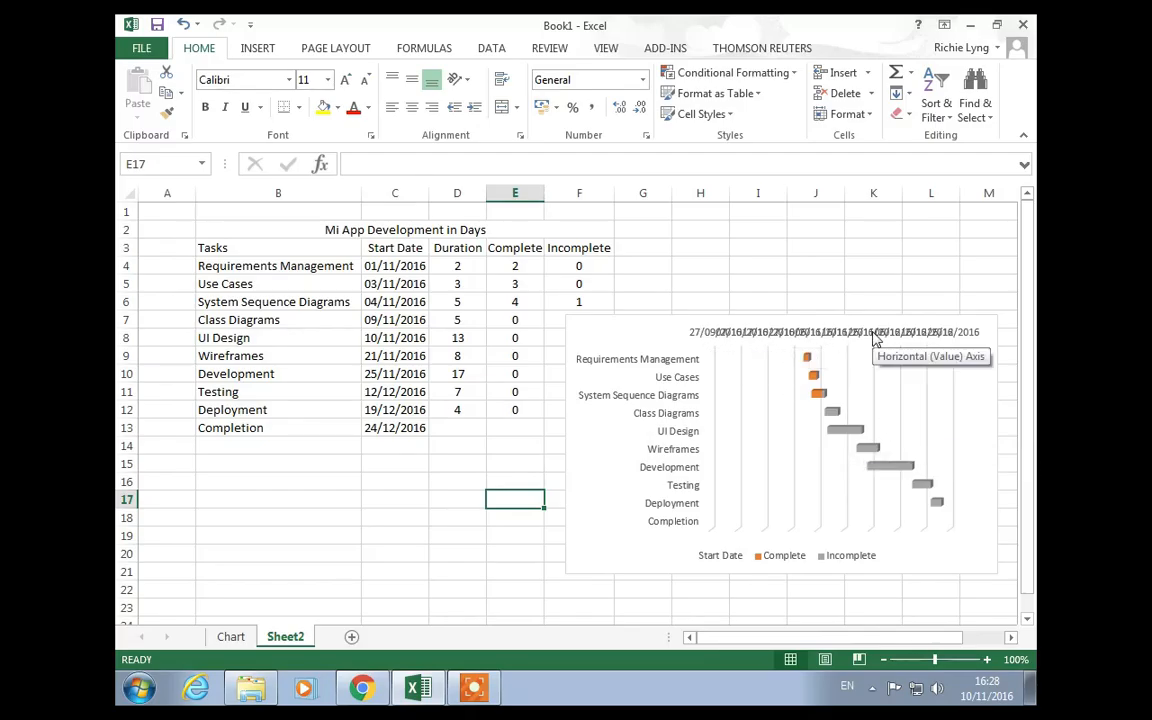
Set the custom text angle of the chart's date axis labels to 45 degrees.
double_click(795, 338)
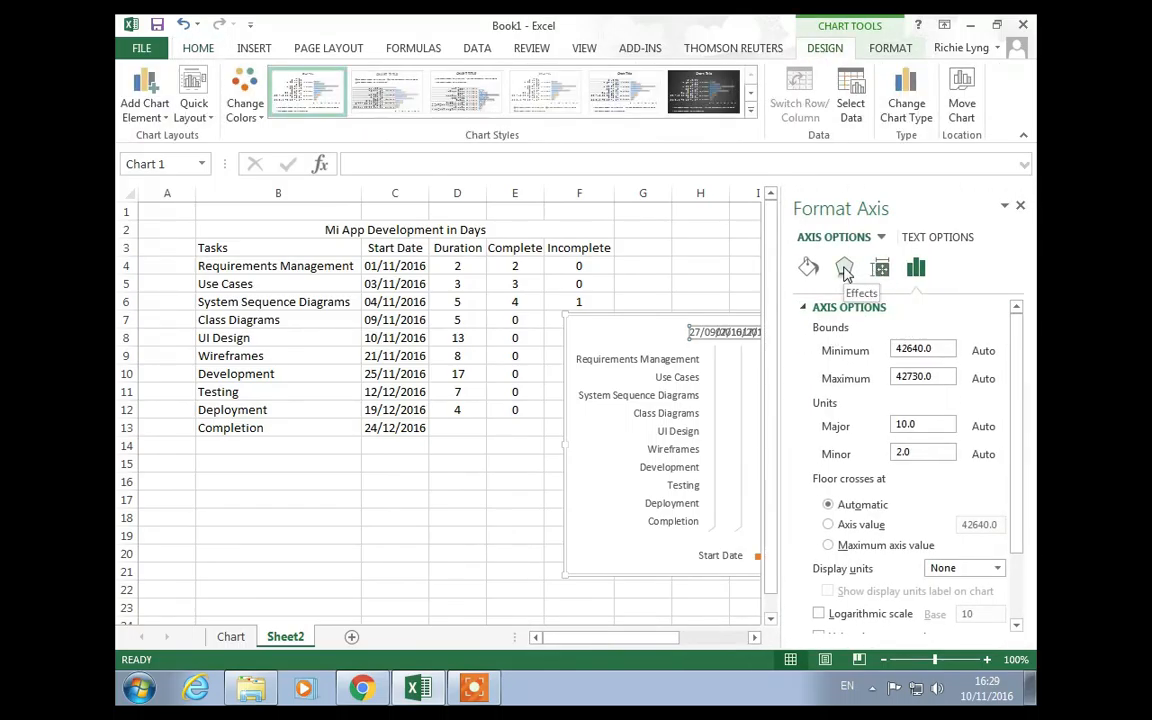
click(845, 270)
click(880, 268)
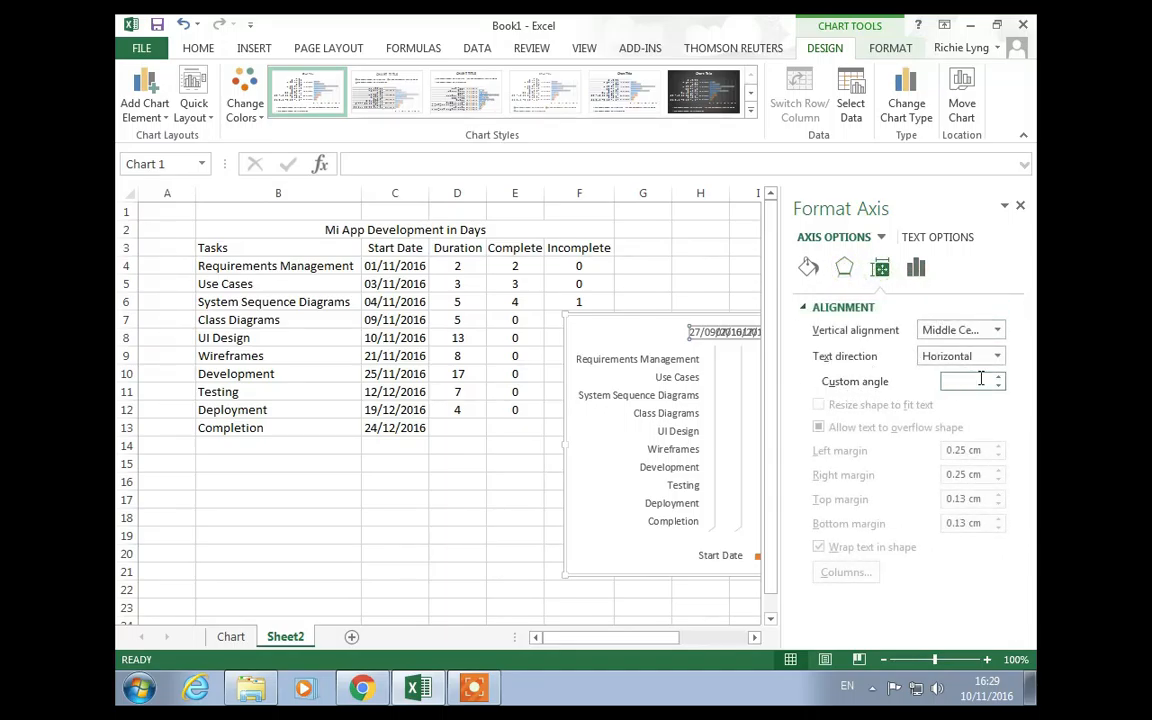
text(45)
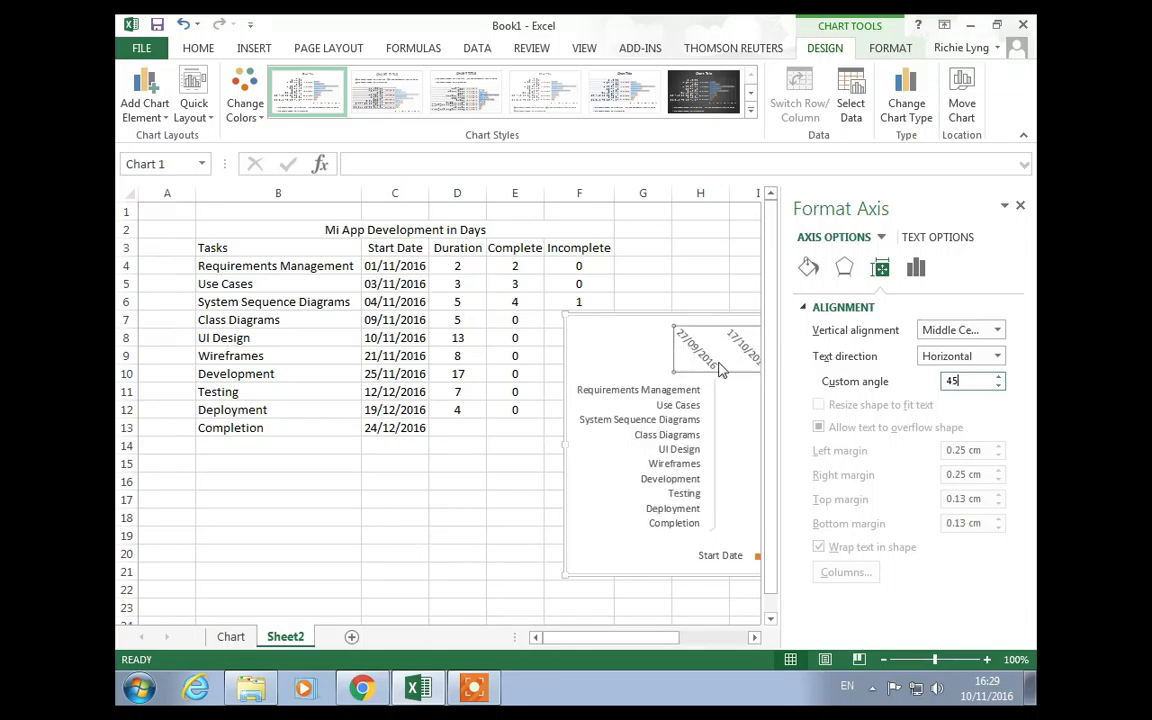
click(1020, 205)
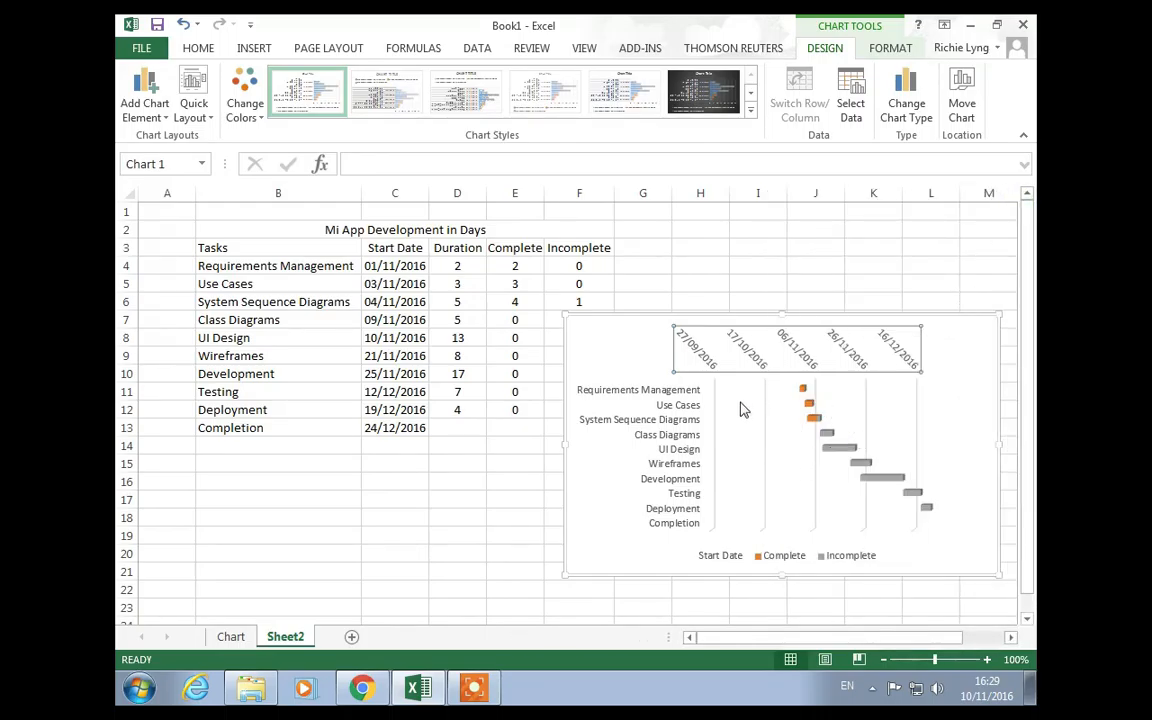
Set the minimum bound of the chart's date axis to 42660.
mouse_move(800, 392)
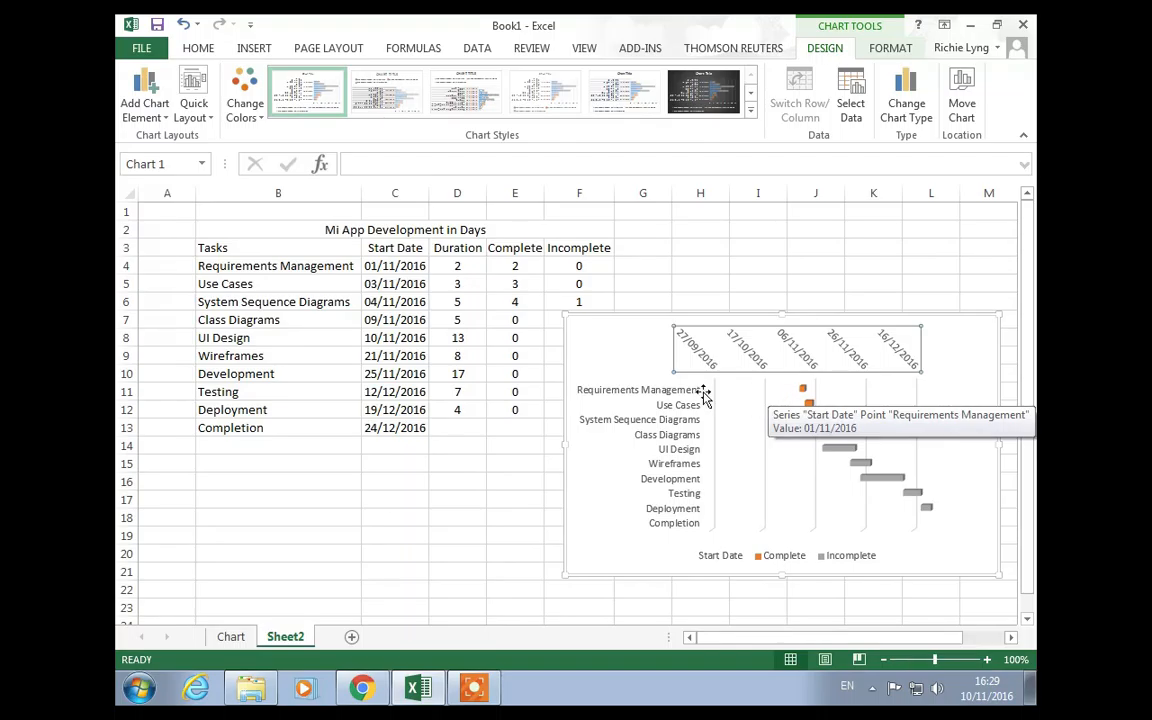
double_click(760, 366)
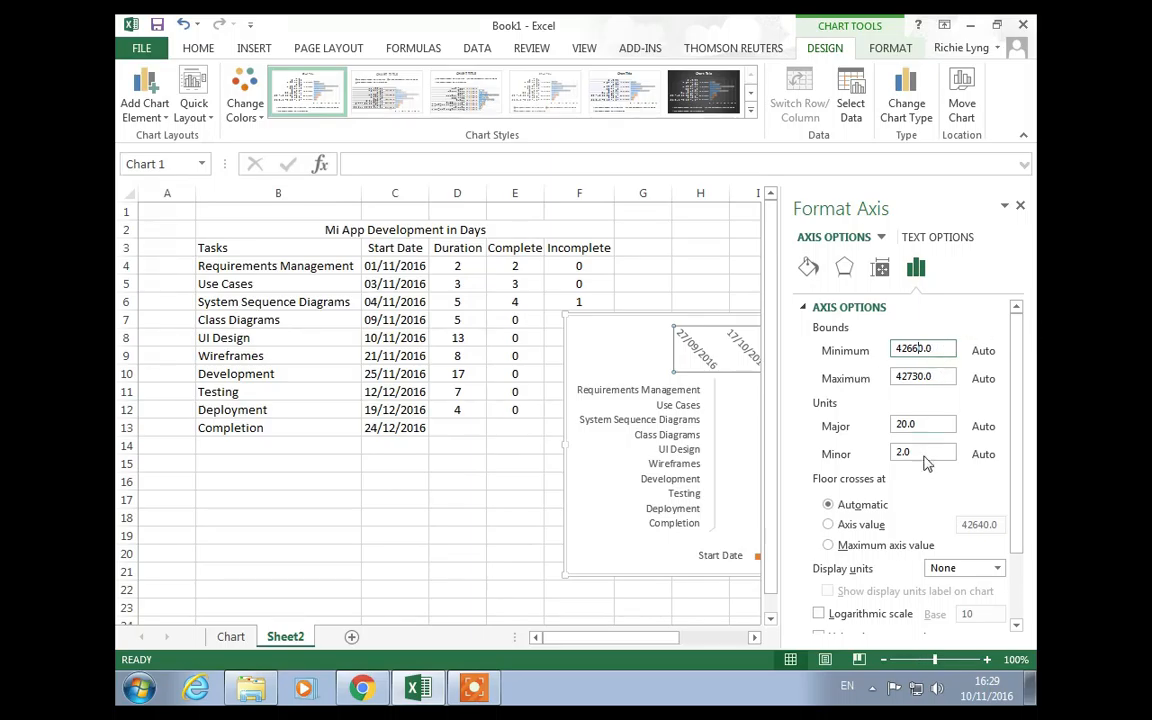
click(947, 376)
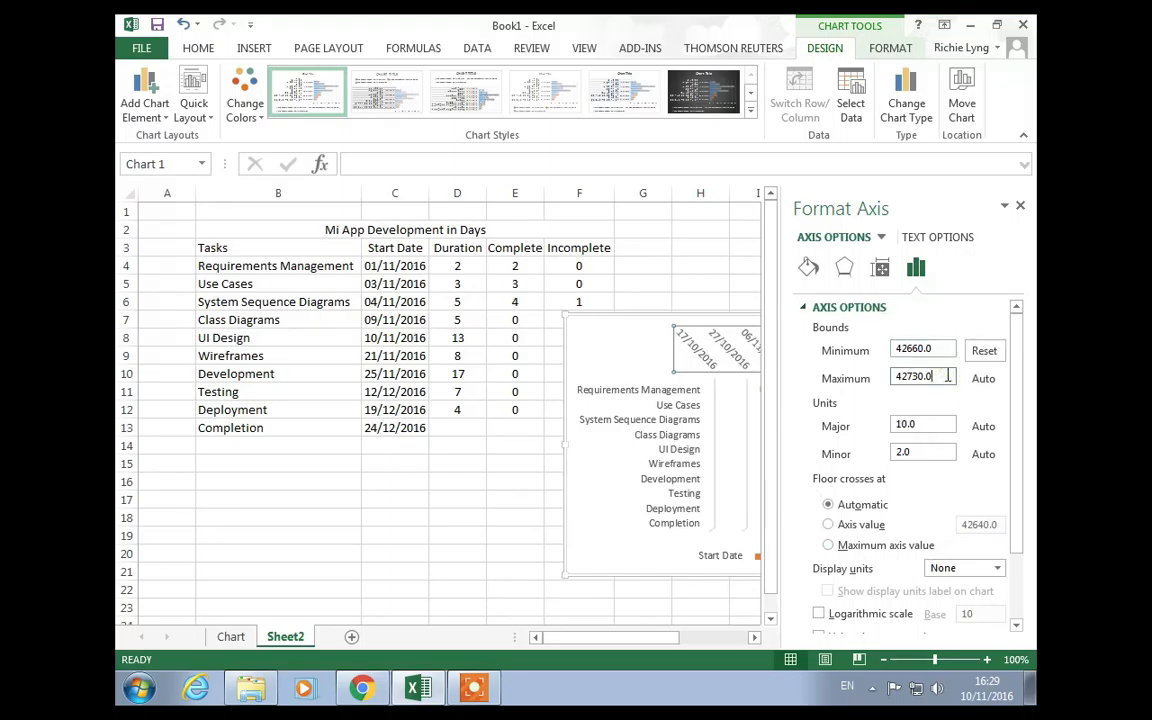
click(1020, 207)
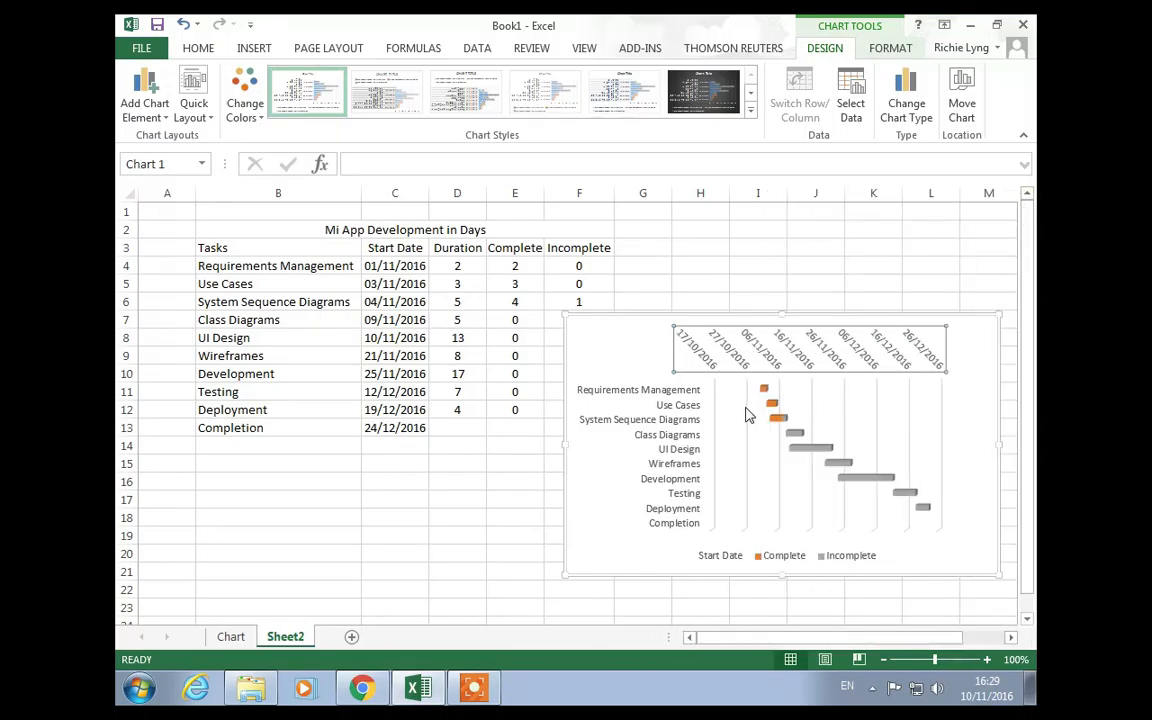
Set the minimum bound of the chart's date axis to 42675.
double_click(737, 370)
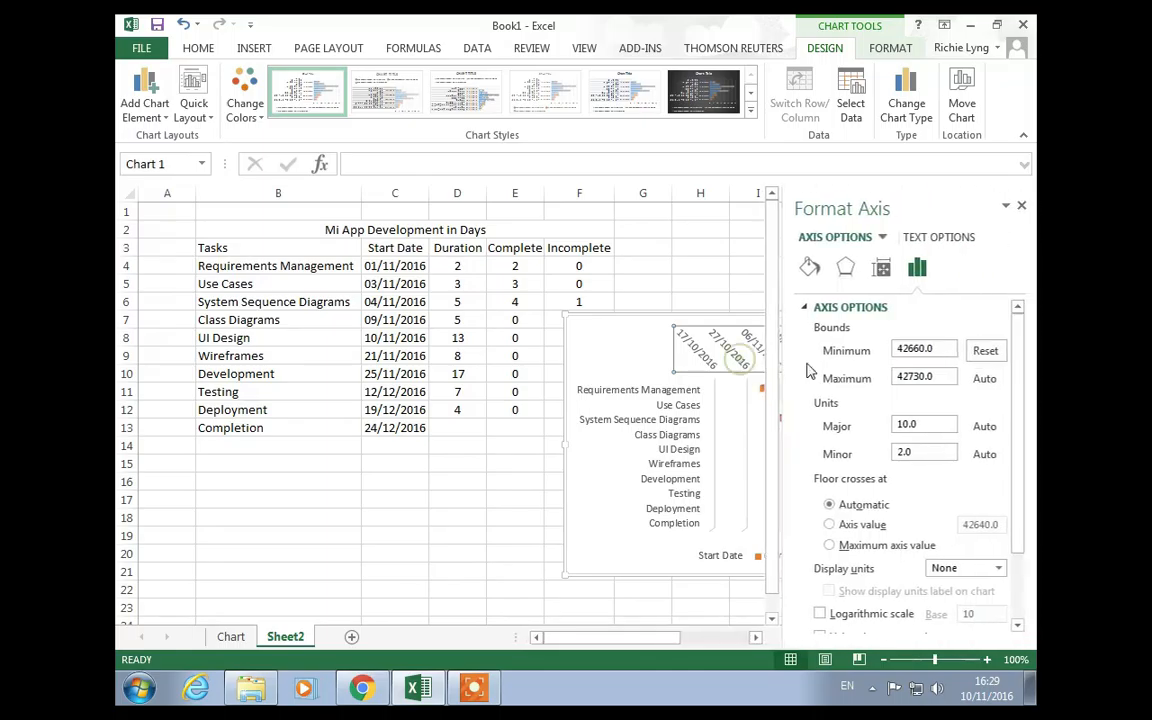
drag(926, 350, 918, 350)
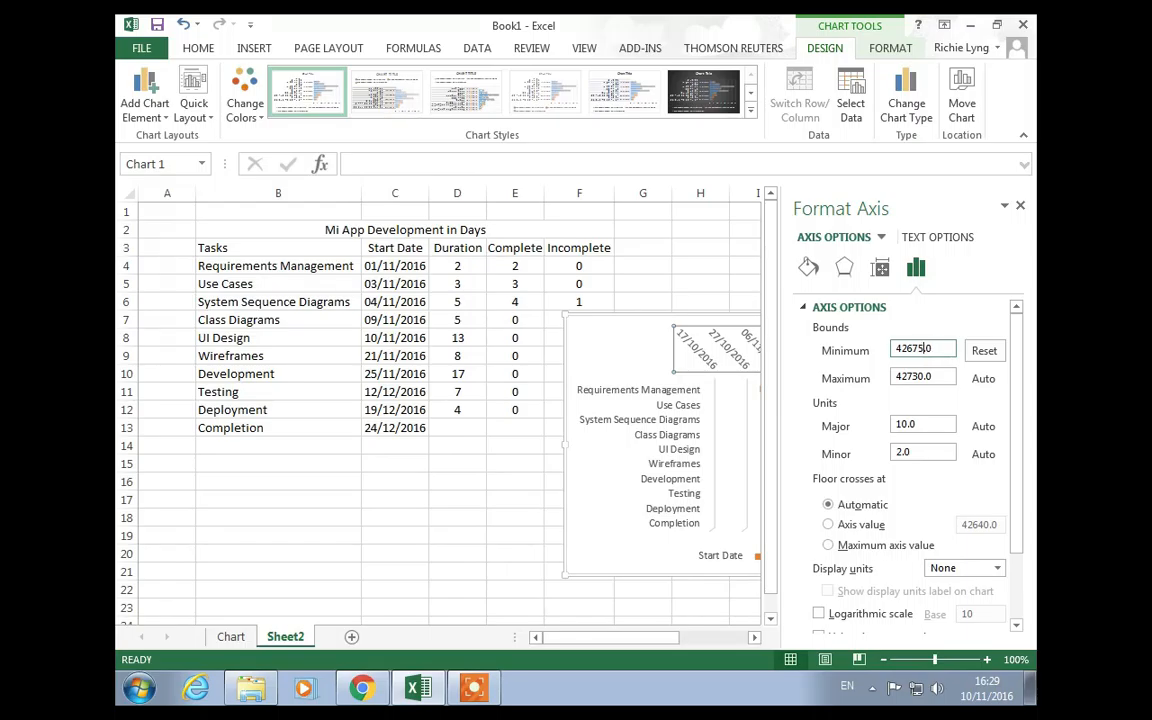
key(Return)
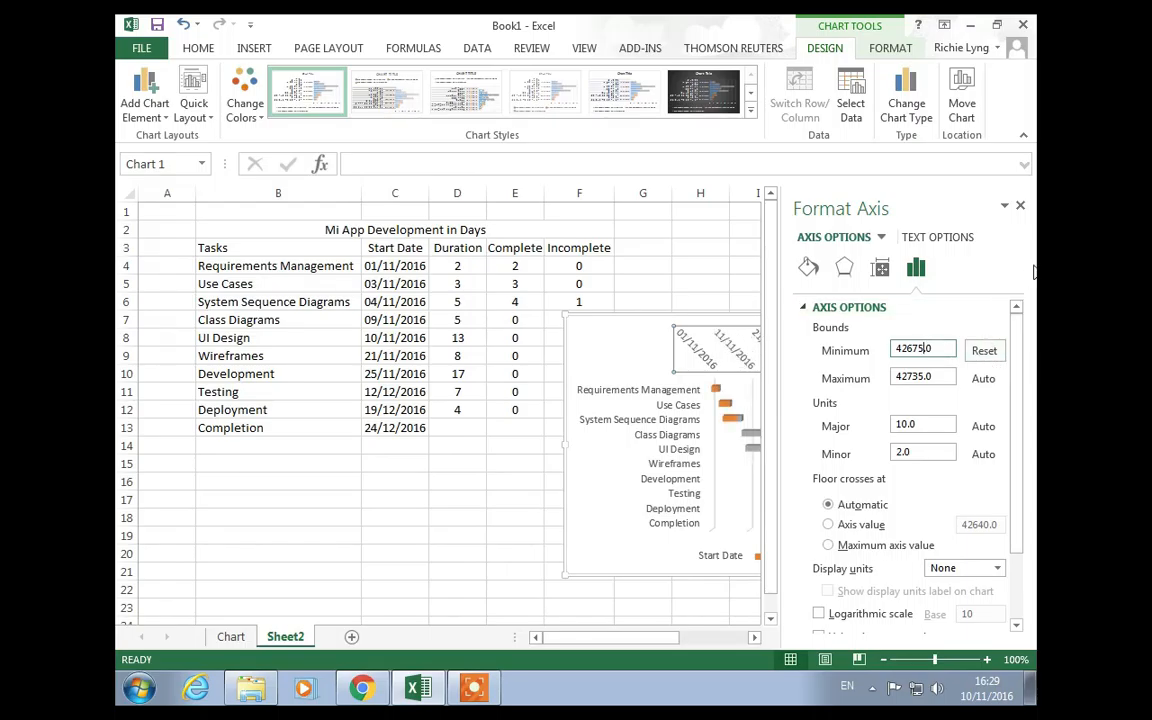
click(1021, 207)
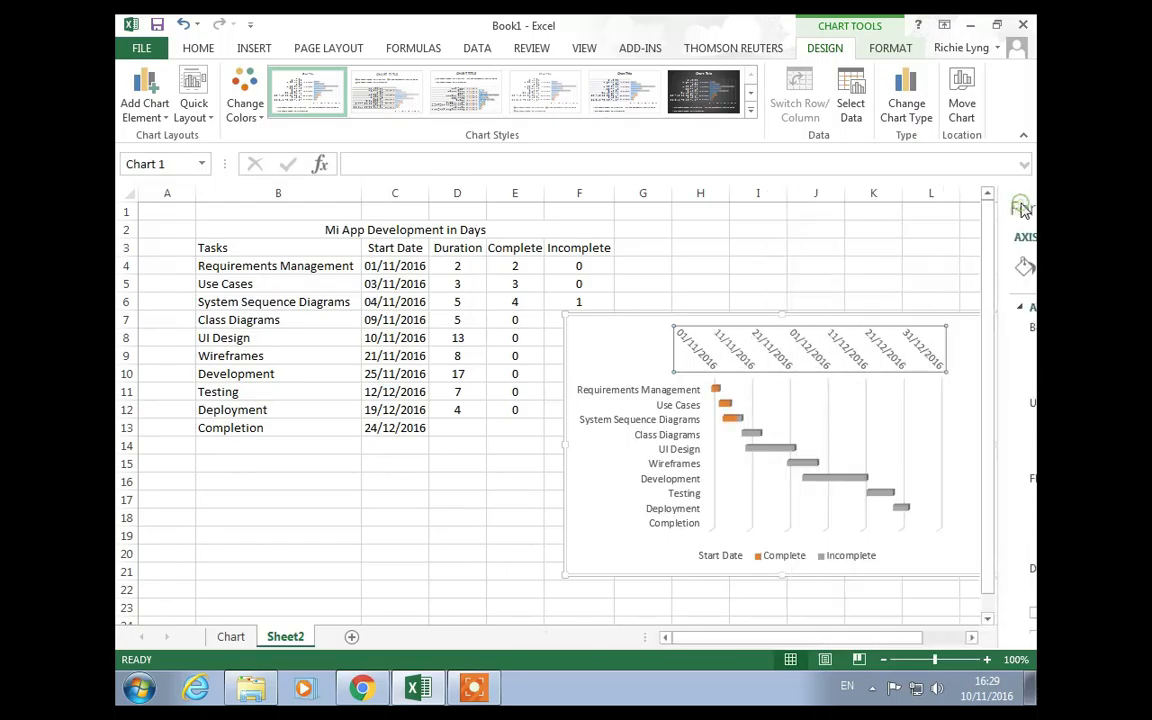
Shift the plot area to the chart's upper right and move the whole chart beside the table, starting at column G.
click(971, 334)
drag(971, 334, 967, 359)
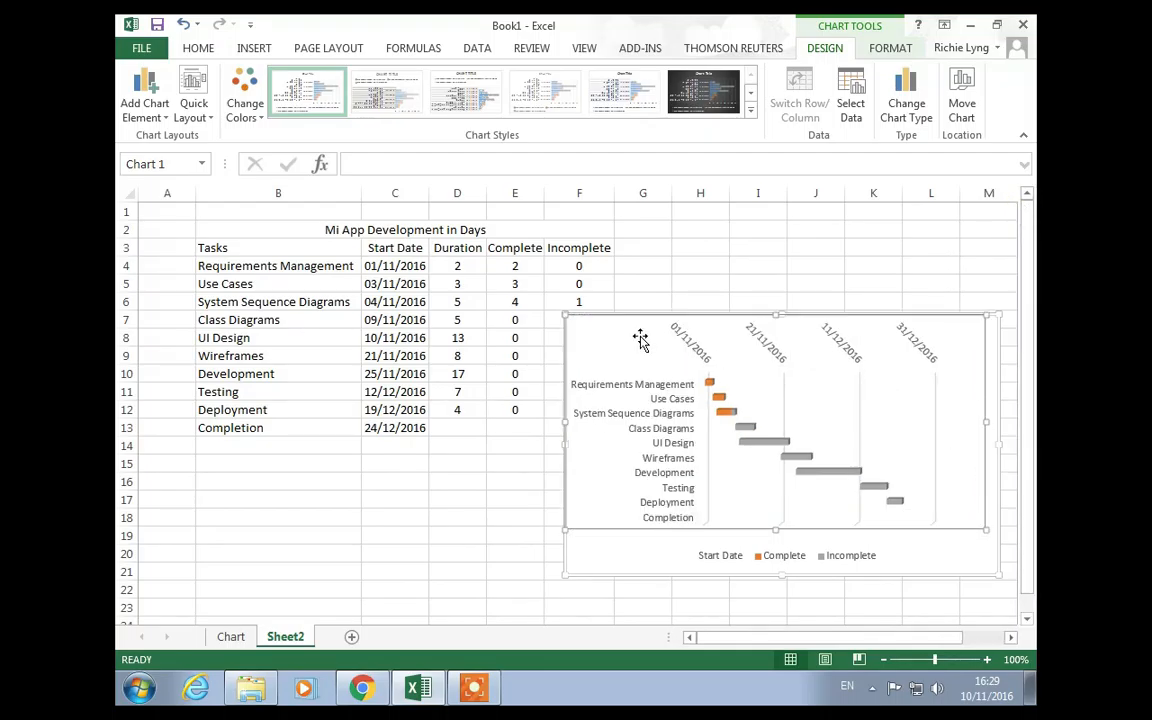
drag(626, 331, 684, 330)
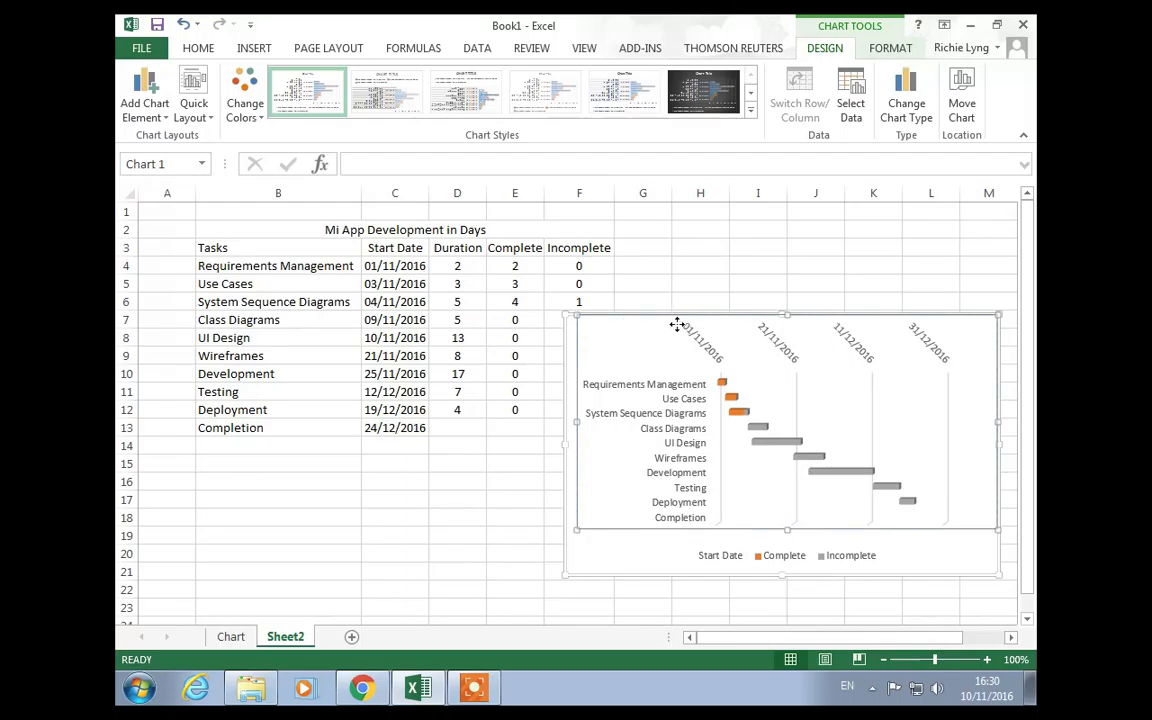
drag(599, 548, 640, 512)
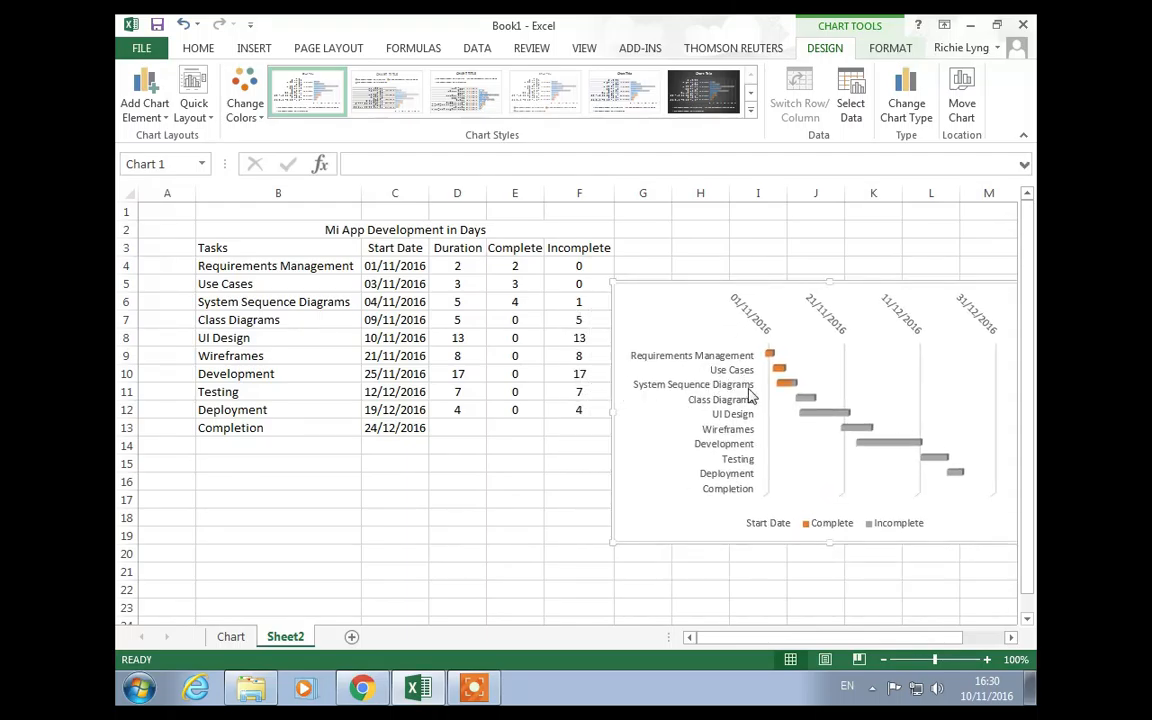
Set the completed days for Class Diagrams in cell E7 to 5.
click(513, 321)
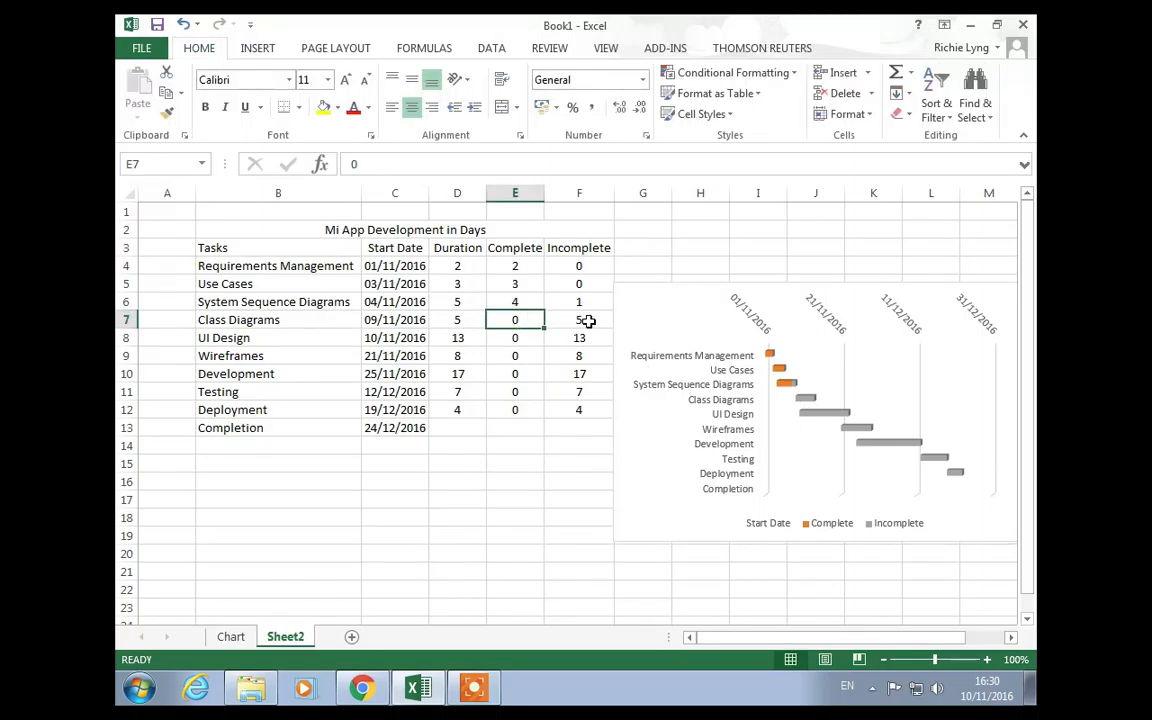
text(5)
key(Return)
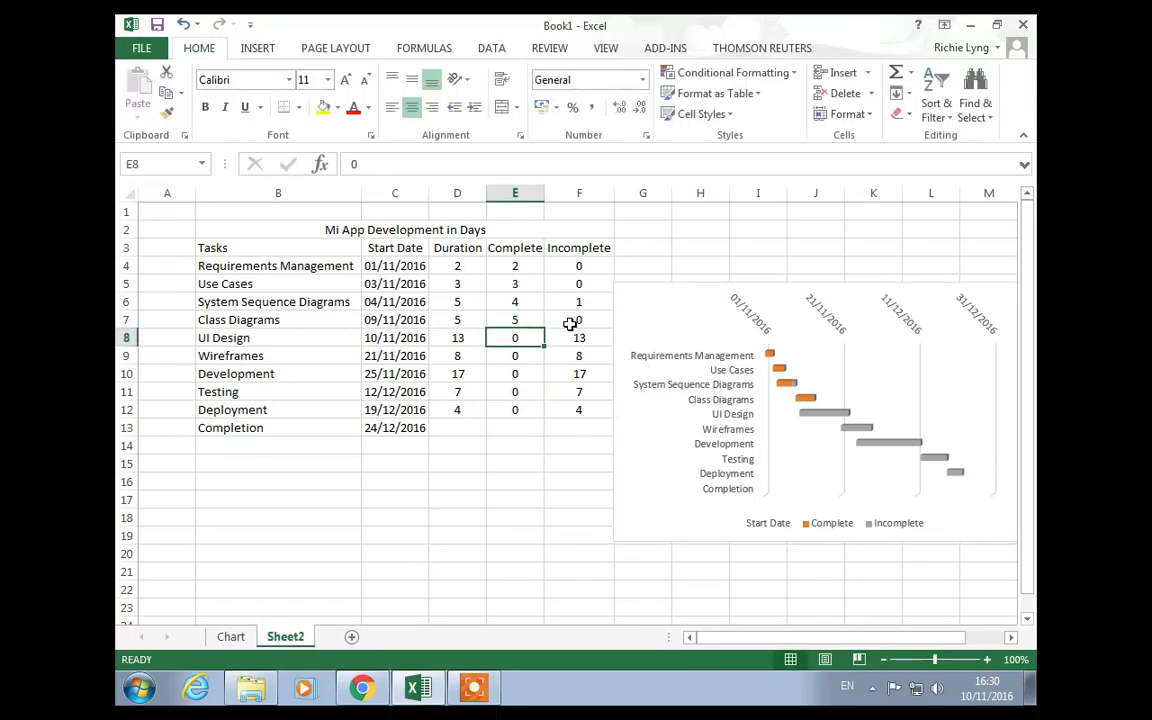